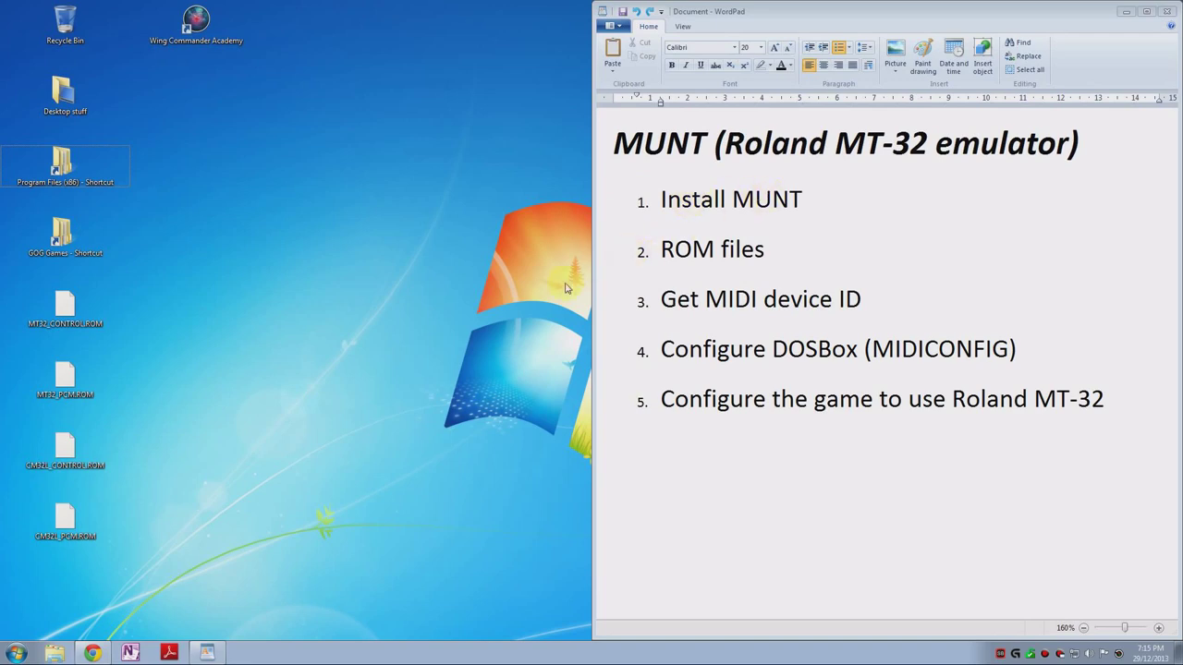
Switch to Chrome, place its window beside the checklist document and search Google for "munt mt-32".
click(92, 654)
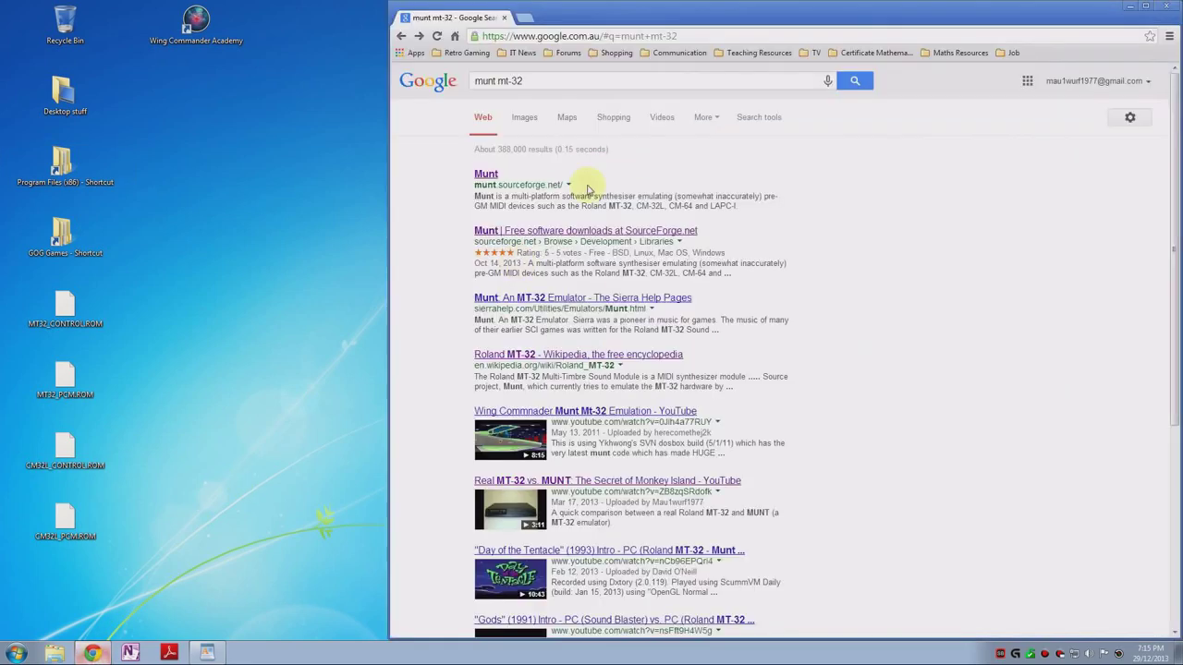
drag(592, 8, 1, 7)
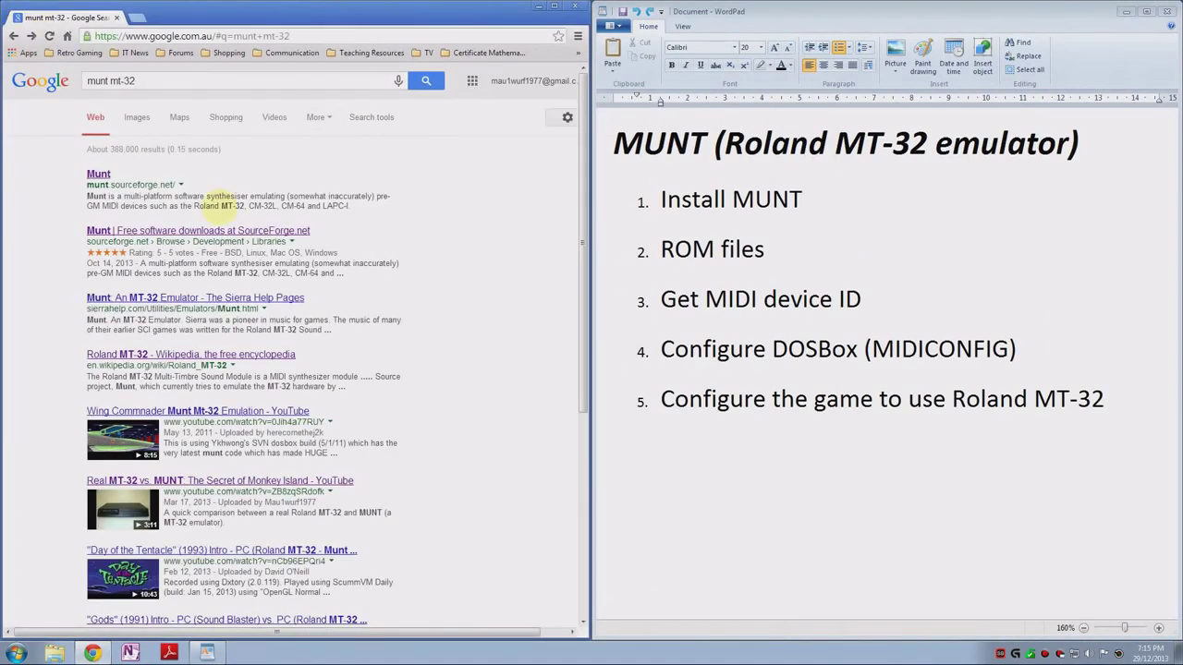
drag(85, 81, 147, 82)
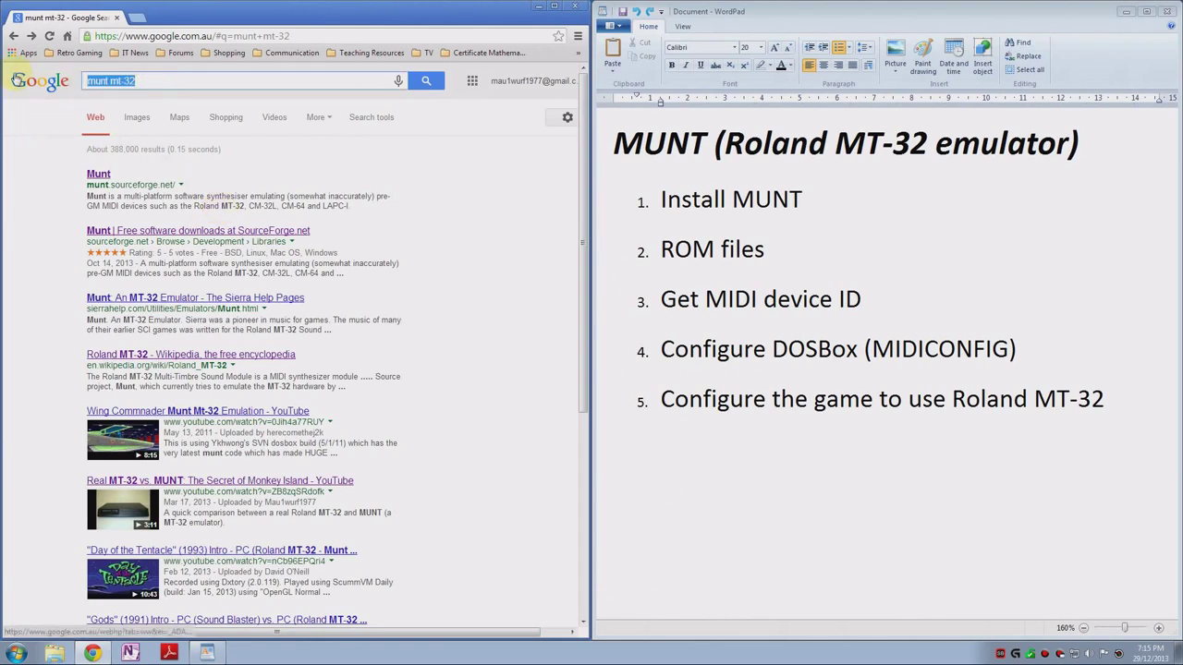
text(munt mt)
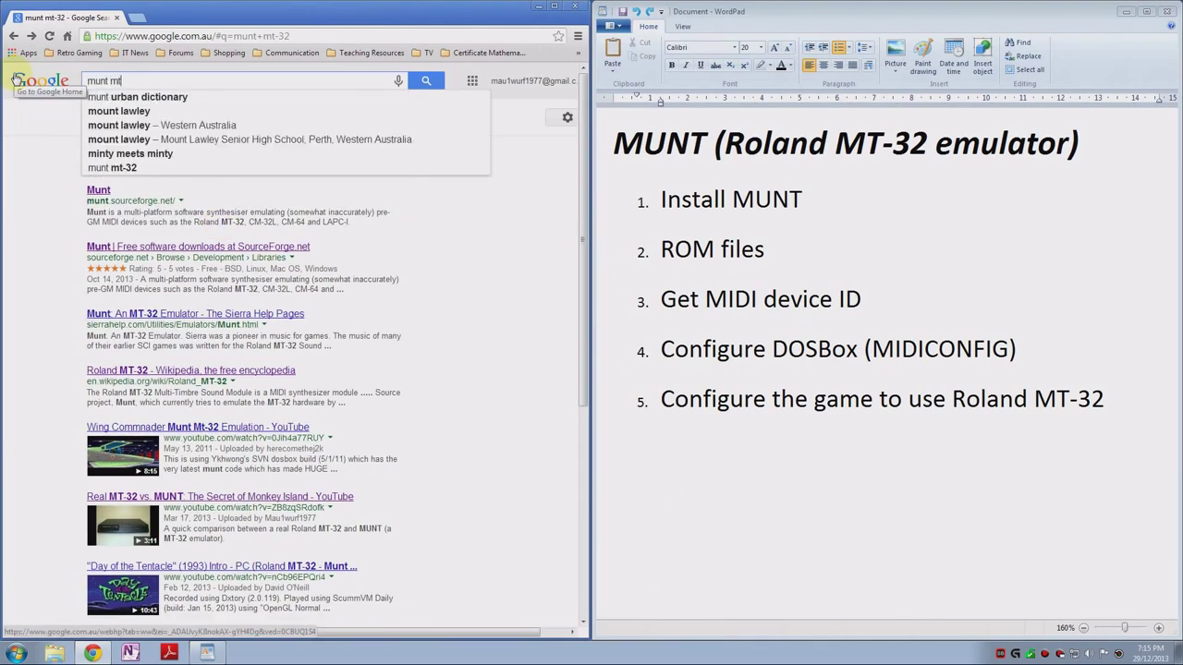
text(-32)
key(Return)
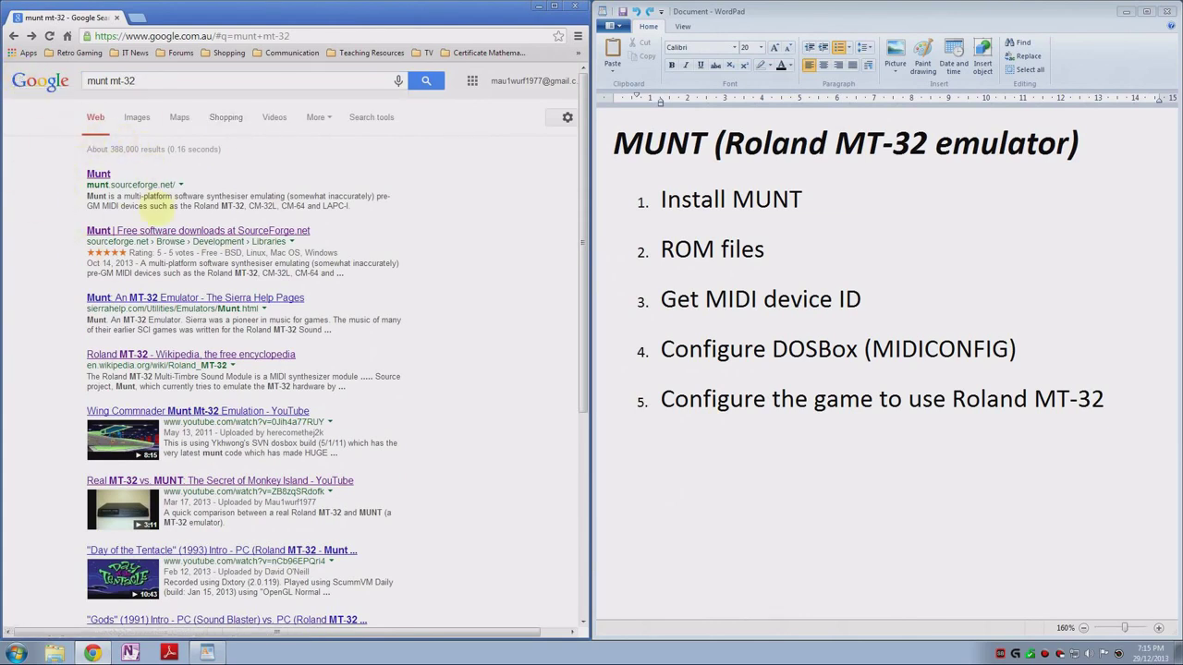
Download the munt-1.3.0-win32 installer from SourceForge and install it in C:\Program Files (x86)\munt, accepting the licence and closing the wizard.
click(102, 233)
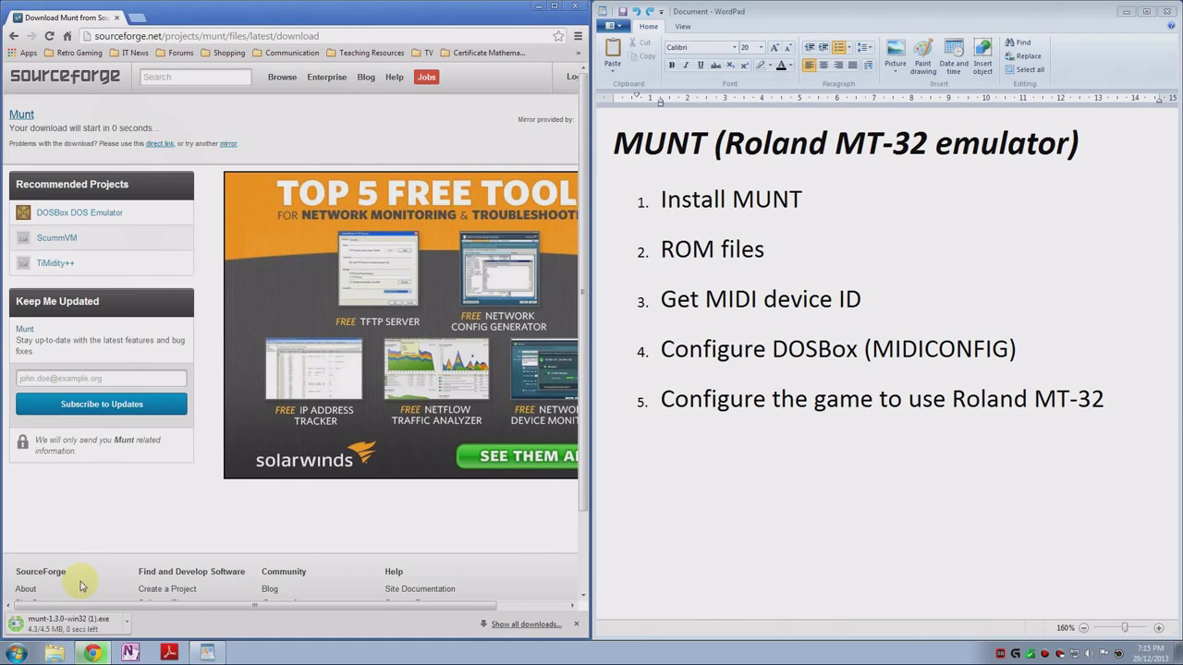
click(60, 623)
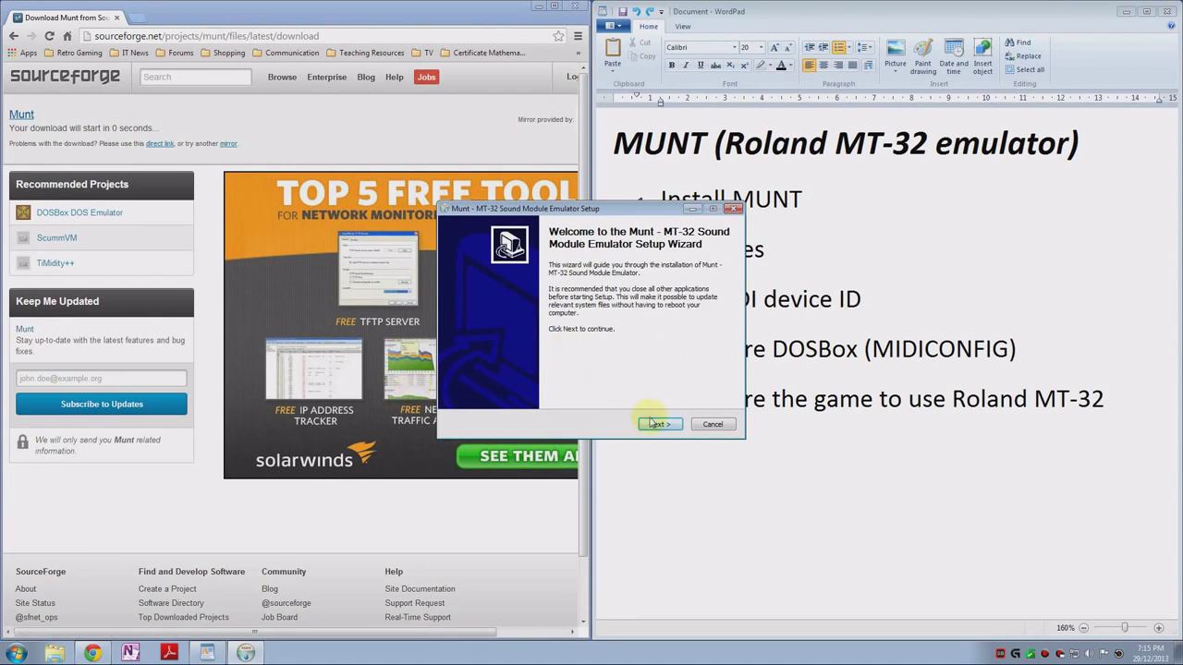
click(657, 423)
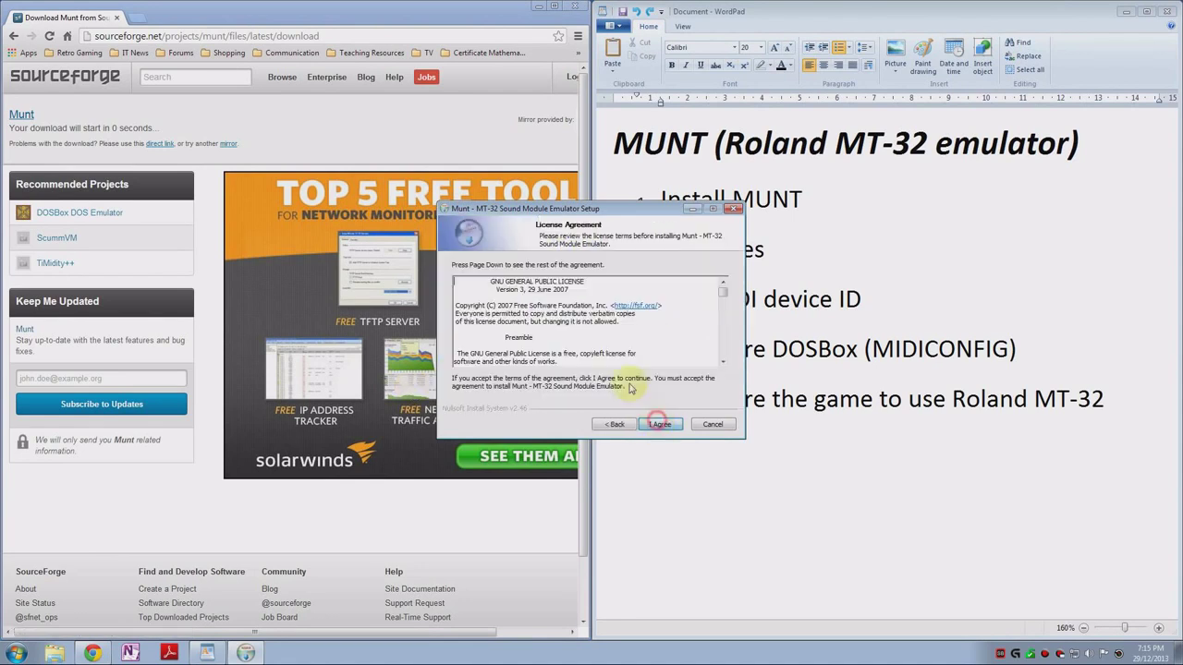
click(659, 424)
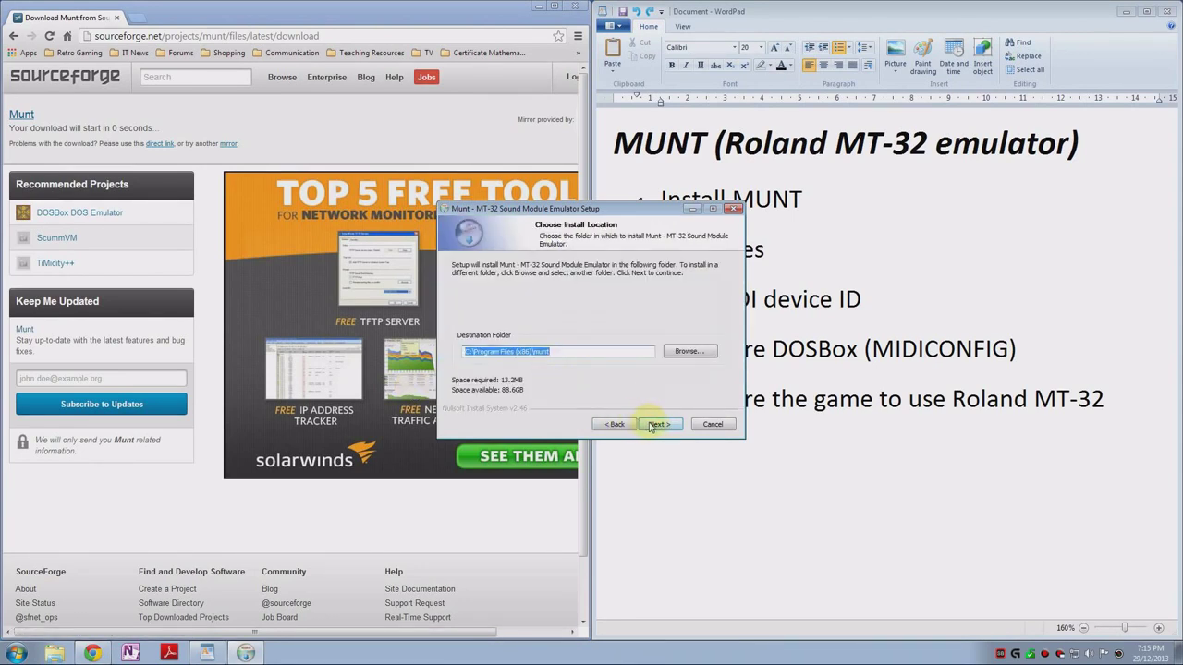
click(656, 424)
click(657, 424)
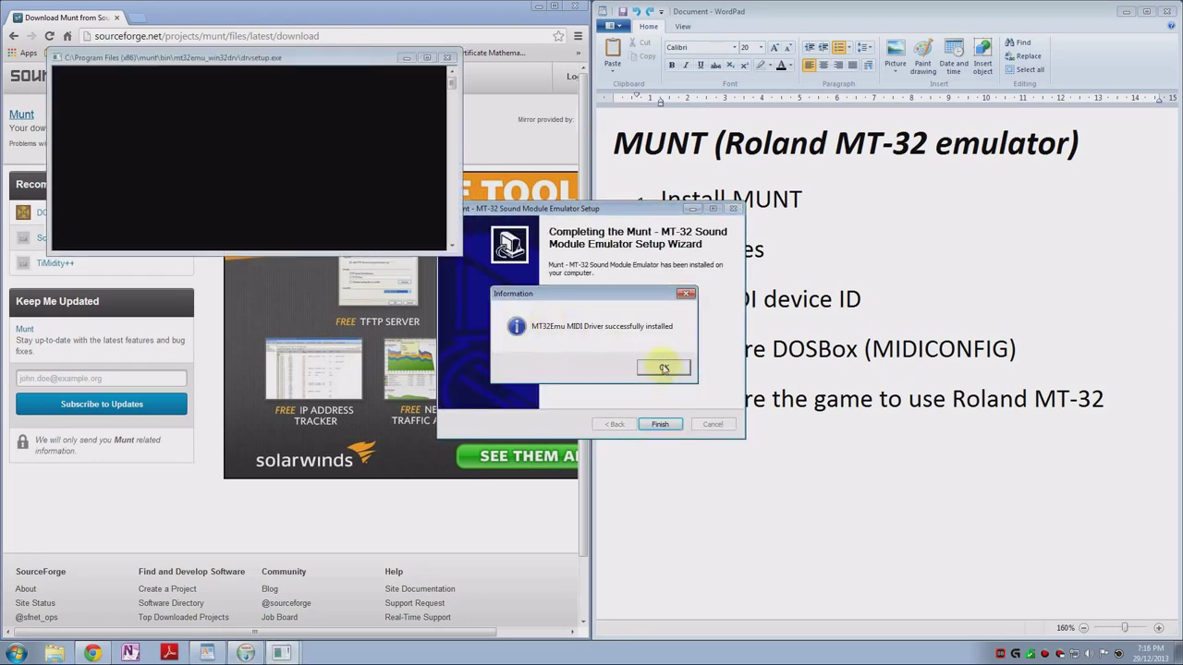
click(663, 368)
click(660, 424)
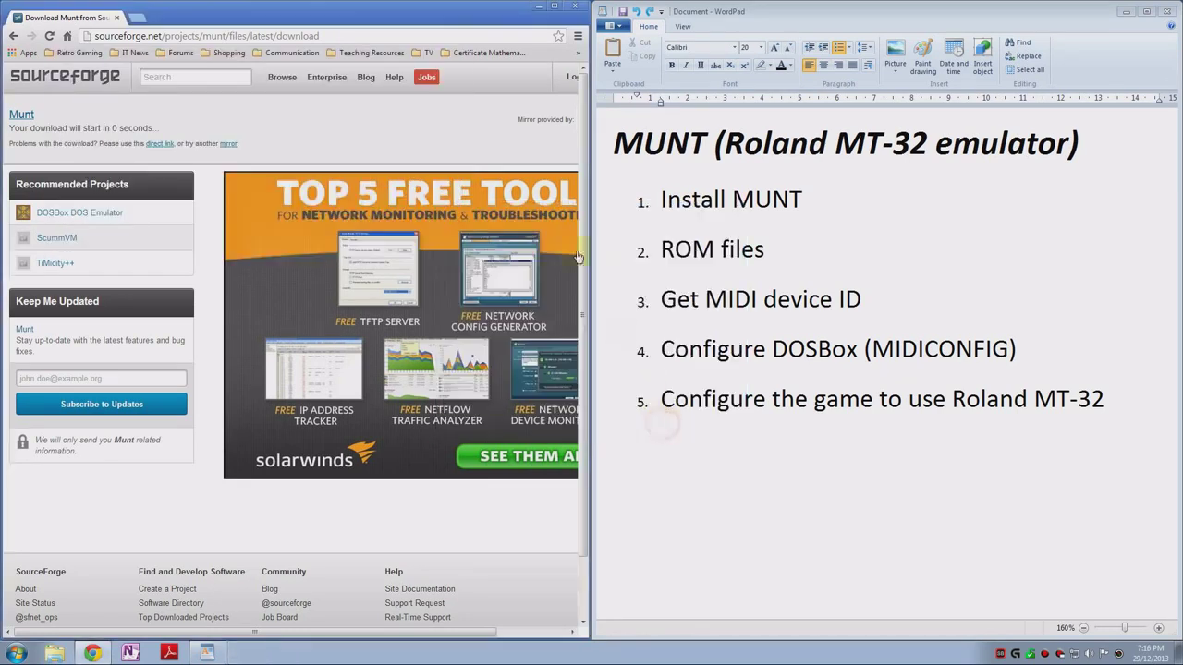
Minimise the browser and strike through the checklist item "Install MUNT" in the WordPad document.
click(542, 9)
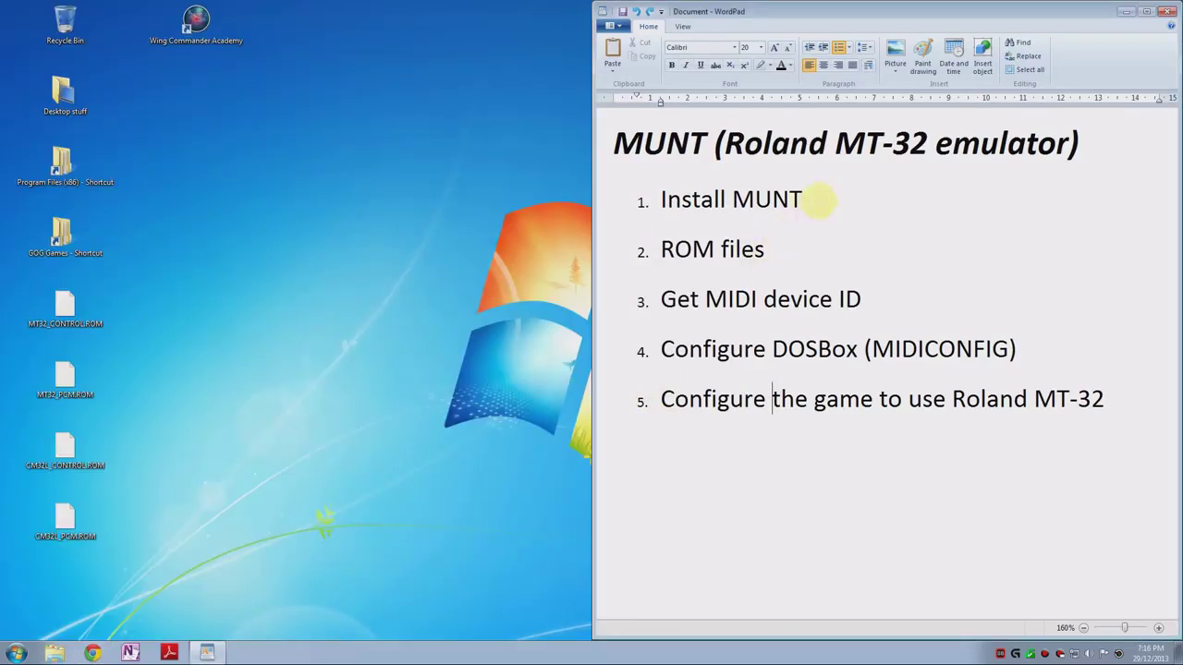
drag(819, 199, 660, 200)
click(715, 65)
click(713, 200)
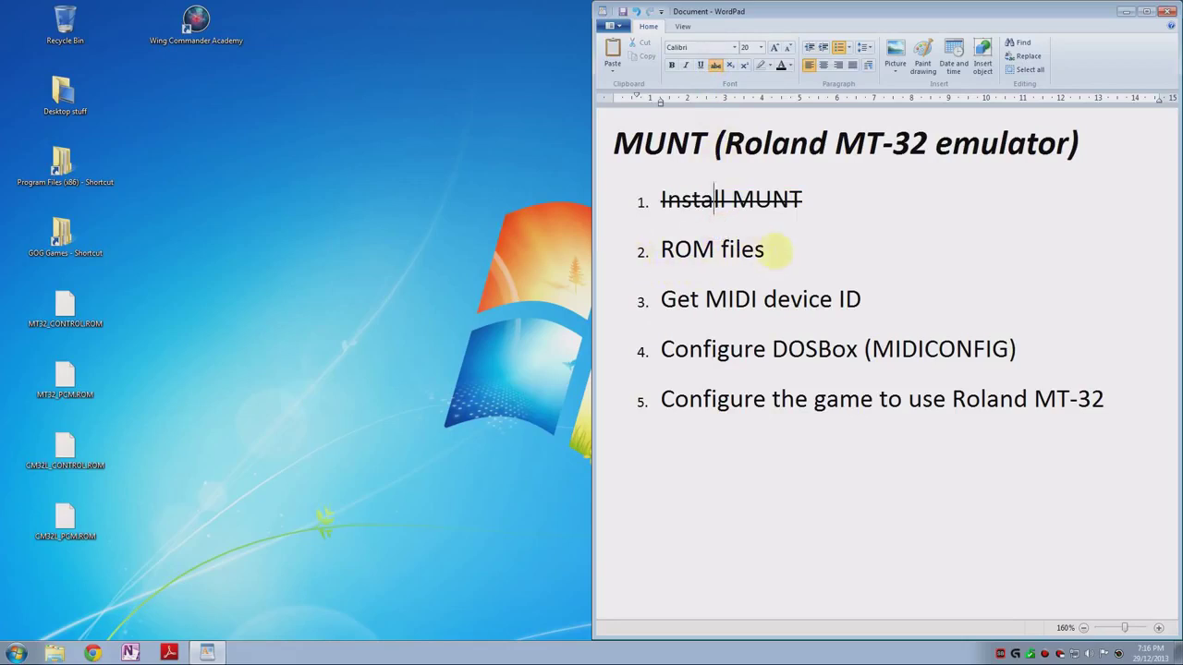
drag(652, 251, 778, 251)
click(485, 343)
click(744, 273)
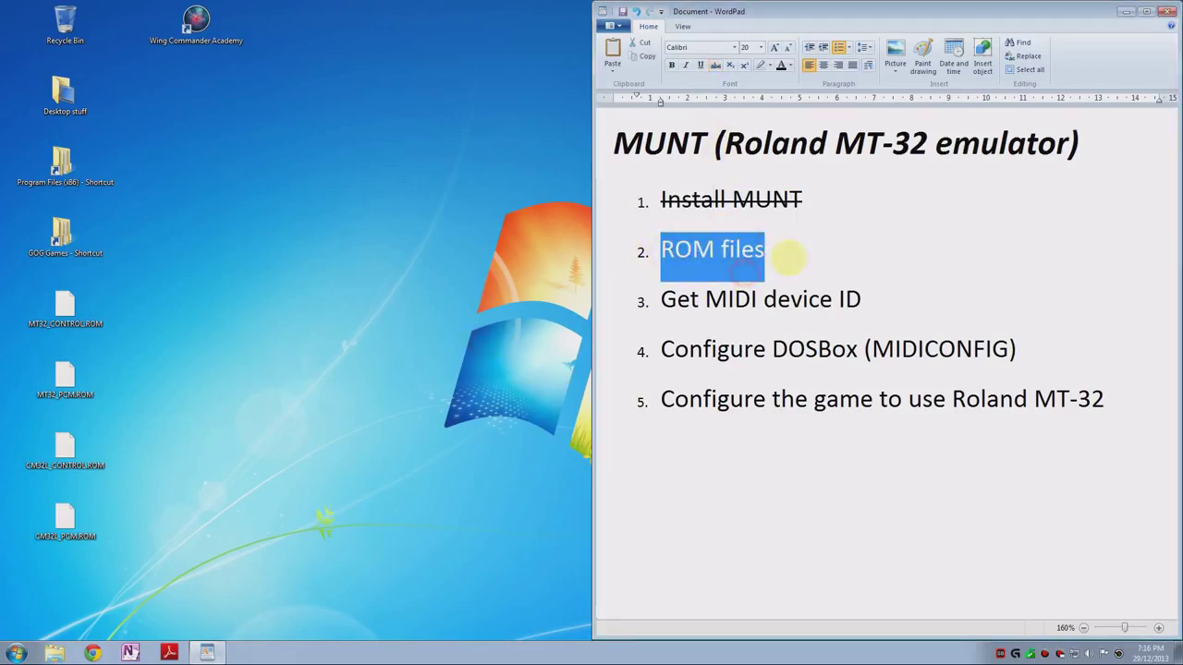
click(786, 257)
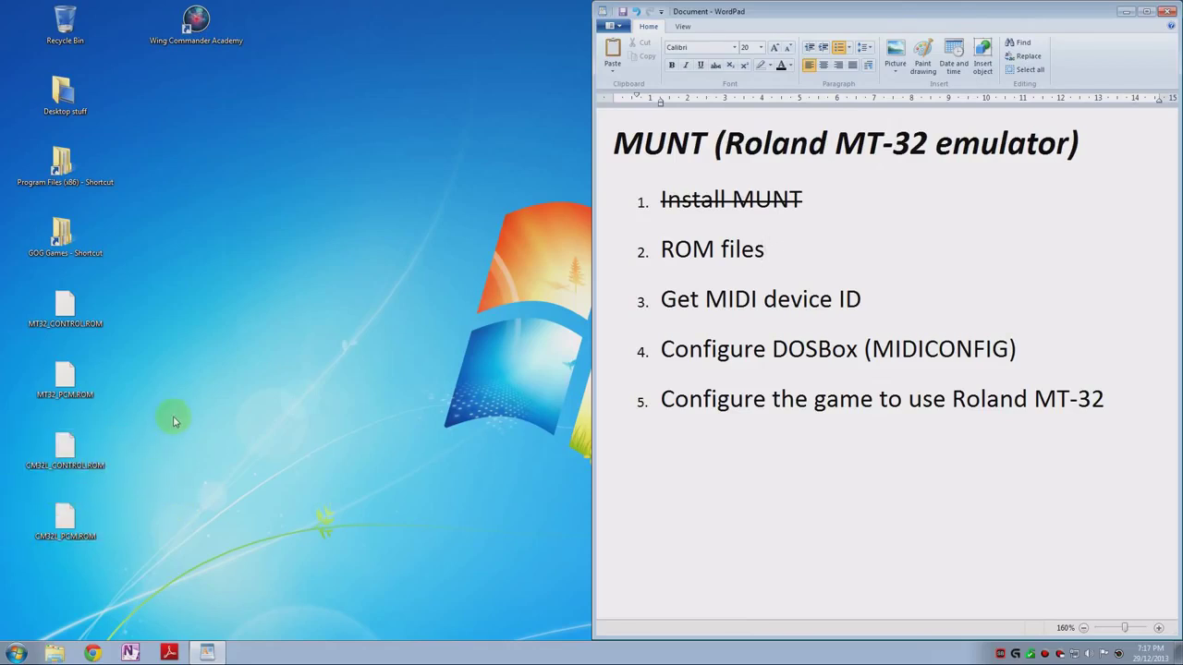
Copy the four MT32 and CM32L control and PCM ROM files from the desktop.
drag(43, 276, 105, 556)
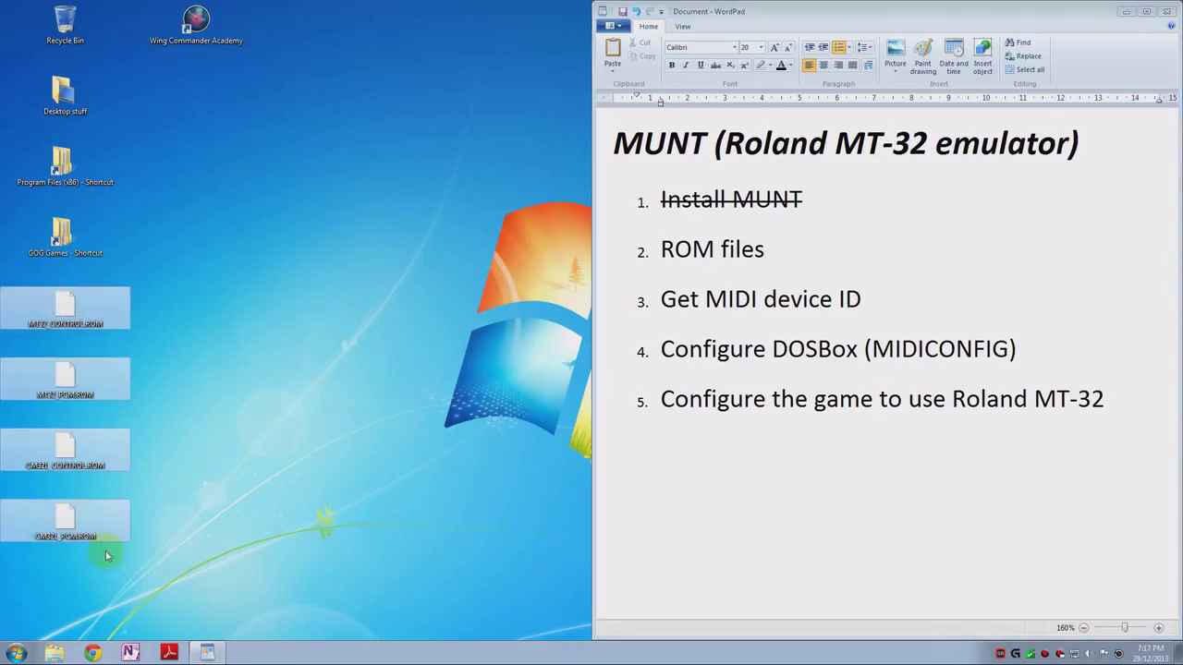
right_click(71, 518)
click(105, 445)
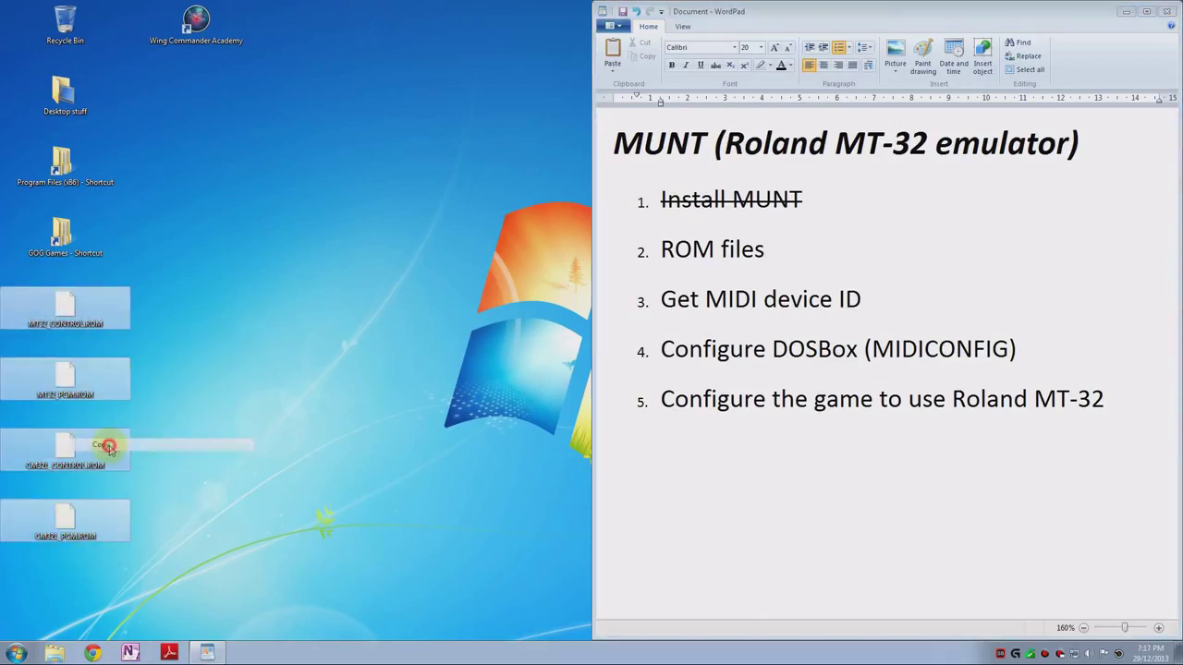
Paste the copied ROM files into the munt folder in Program Files (x86), granting administrator permission, and close the folder window.
double_click(112, 190)
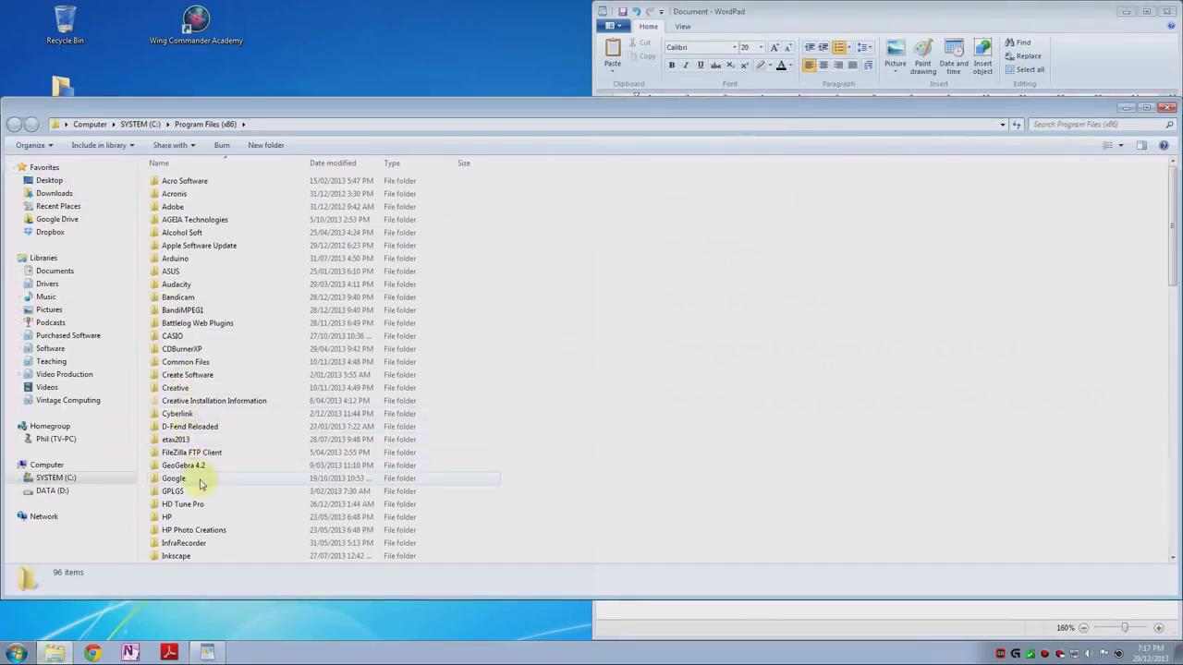
scroll(199, 483, down, 6)
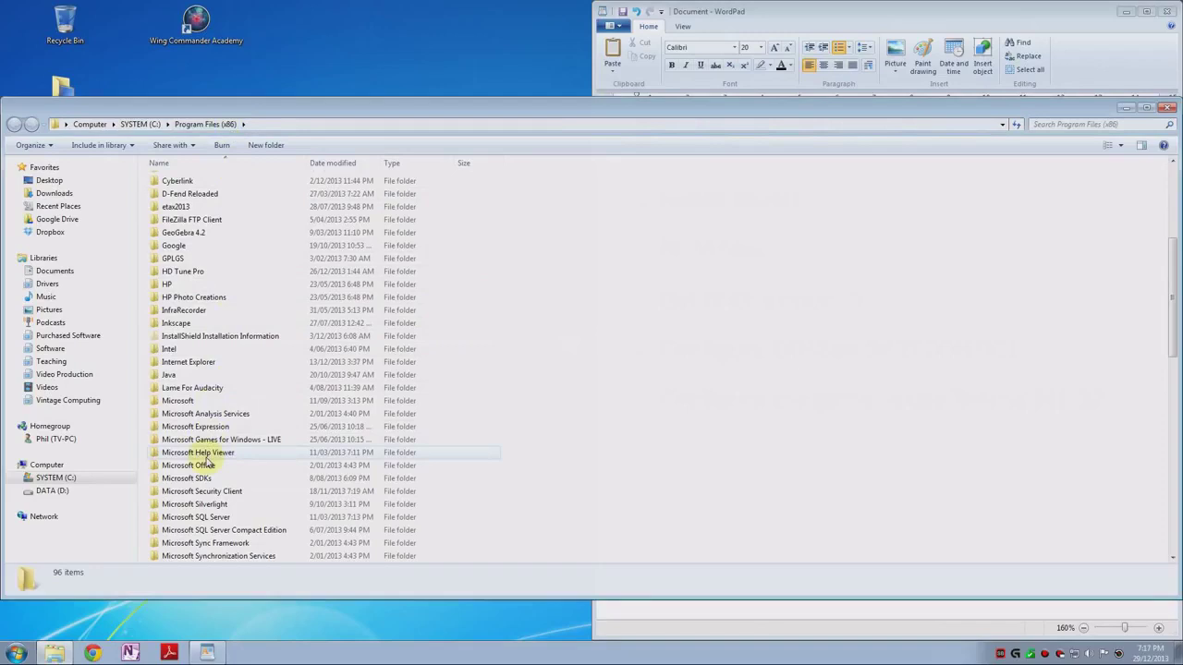
scroll(203, 467, down, 3)
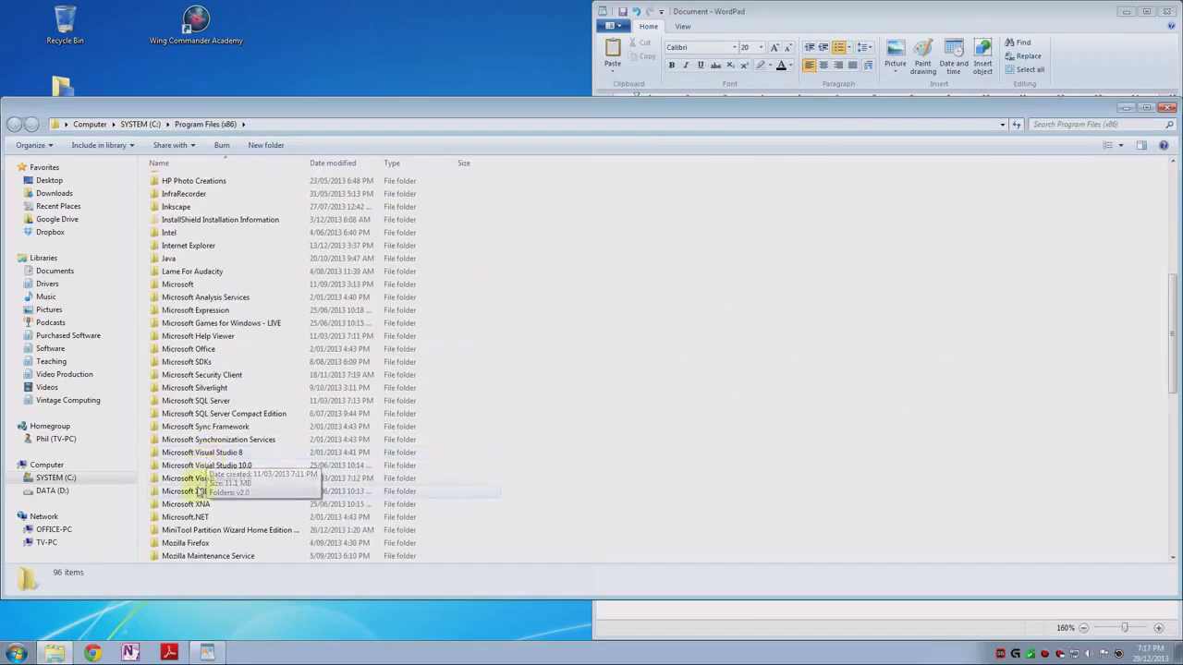
scroll(200, 487, down, 3)
click(173, 480)
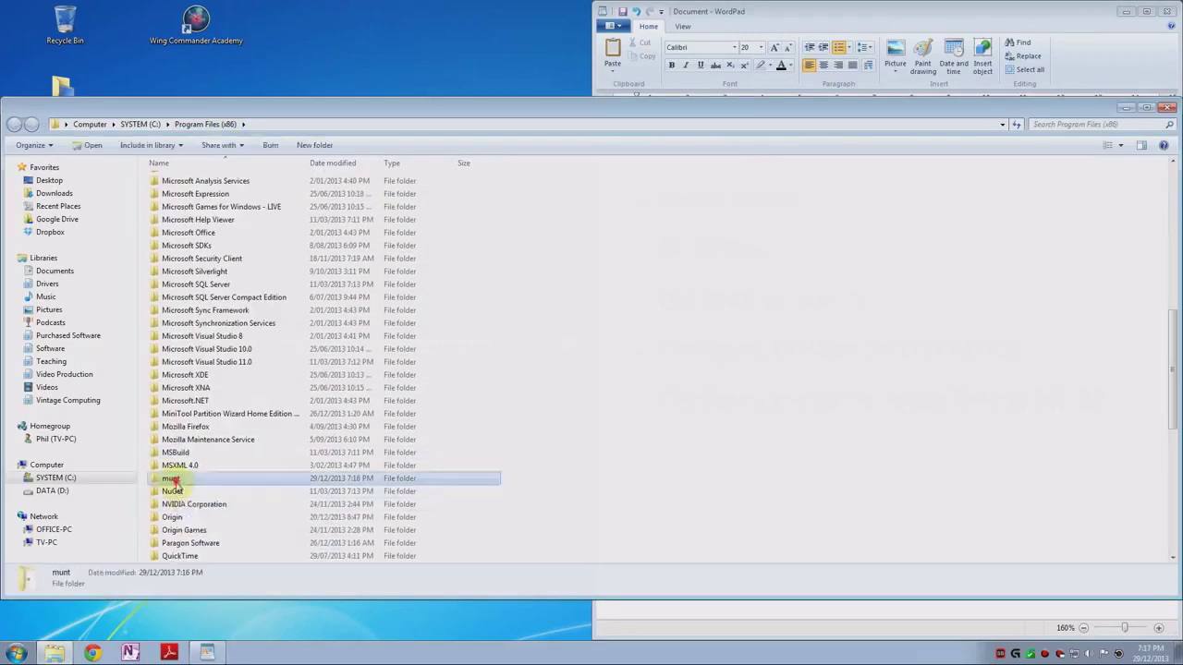
double_click(173, 480)
key(ctrl+v)
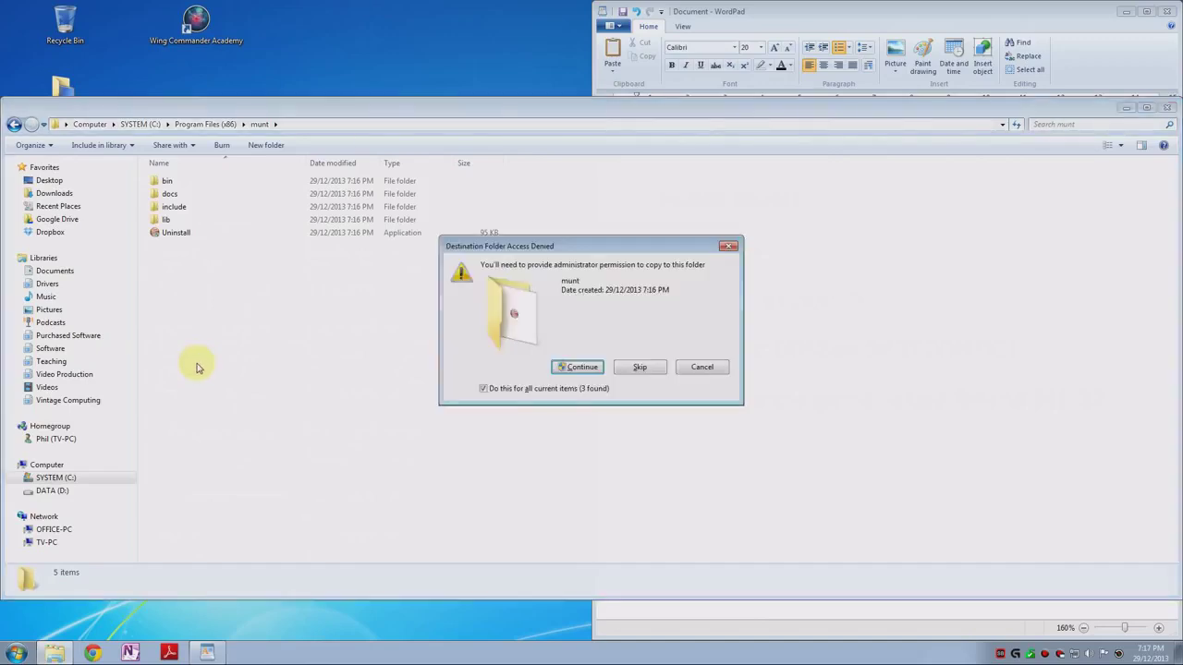
click(577, 367)
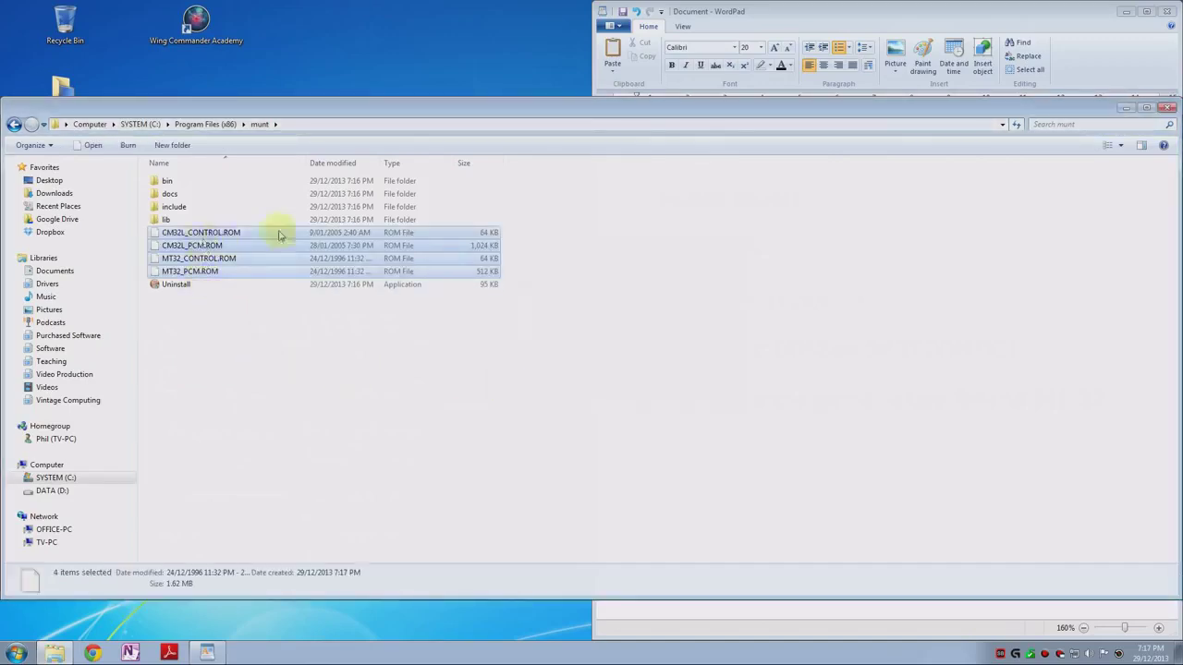
click(1166, 108)
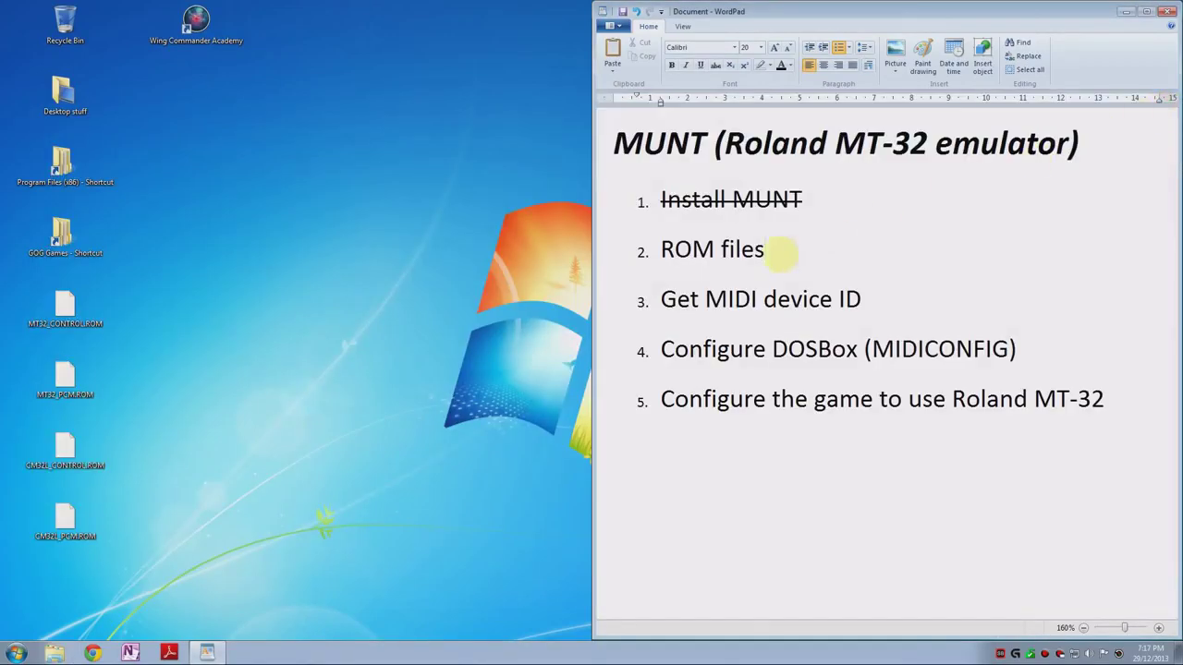
Minimise the document, find and launch the Munt MT-32 Sound Module Emulator, and open its ROM configuration.
click(1124, 12)
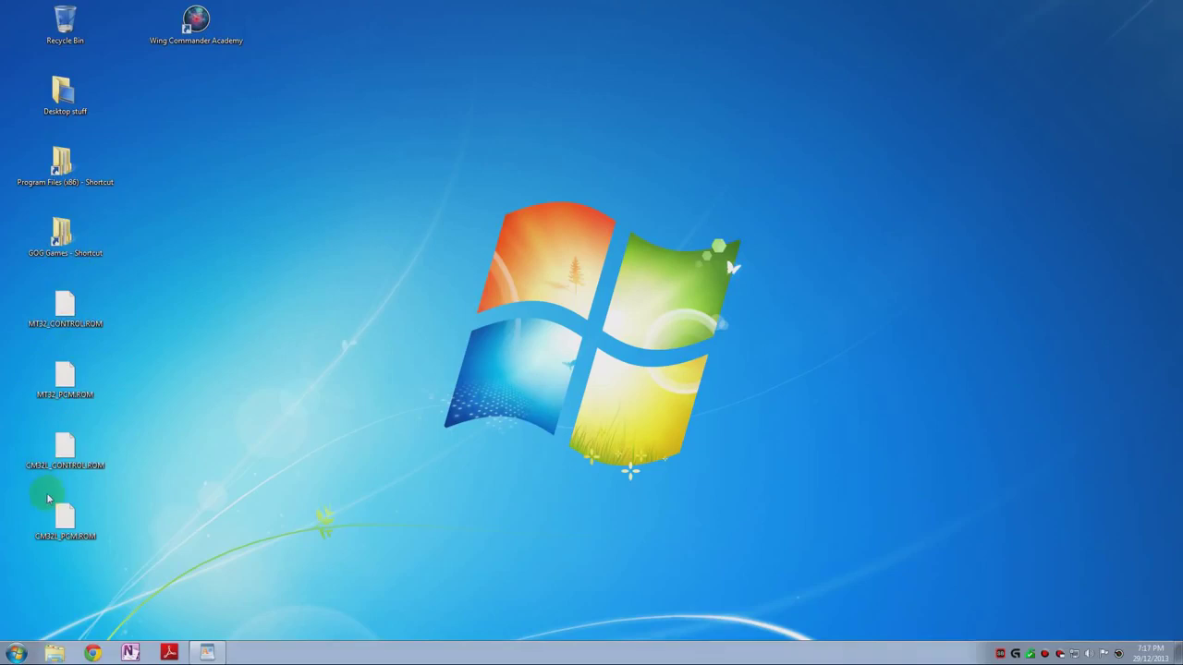
click(16, 654)
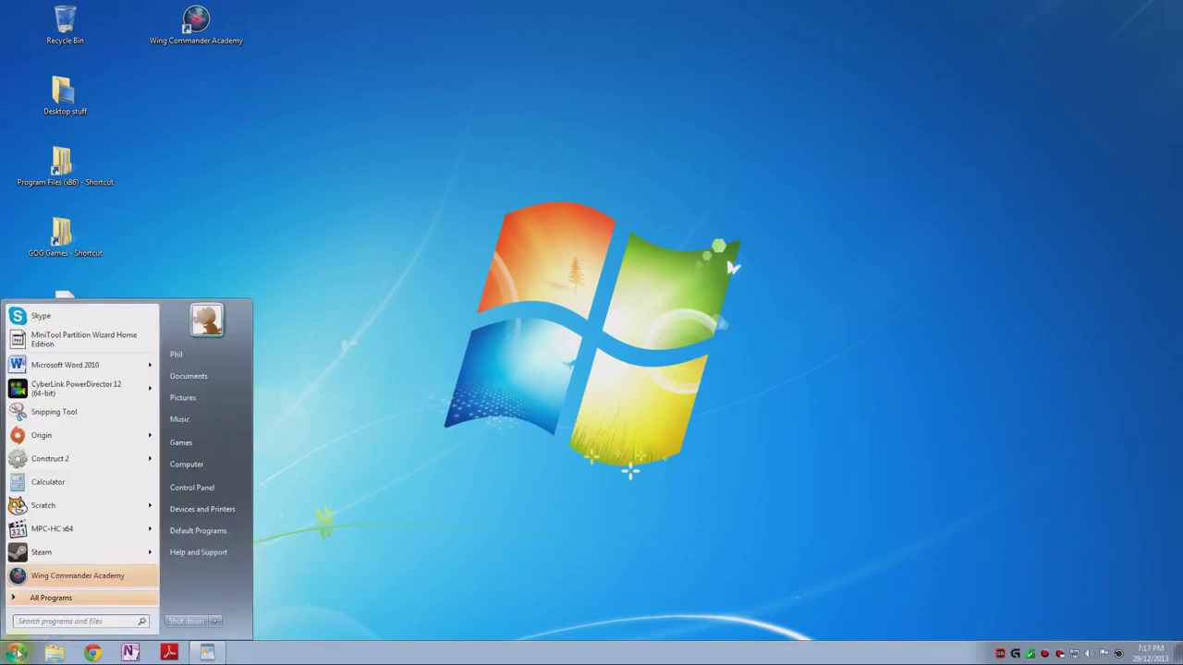
text(munt)
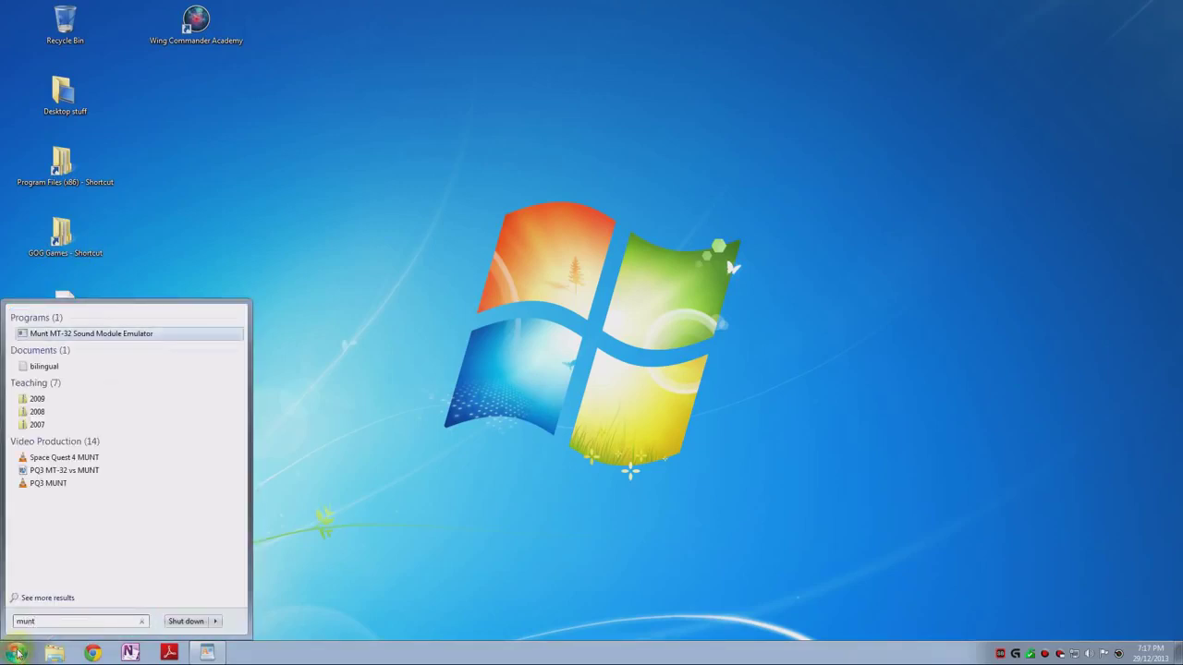
click(101, 333)
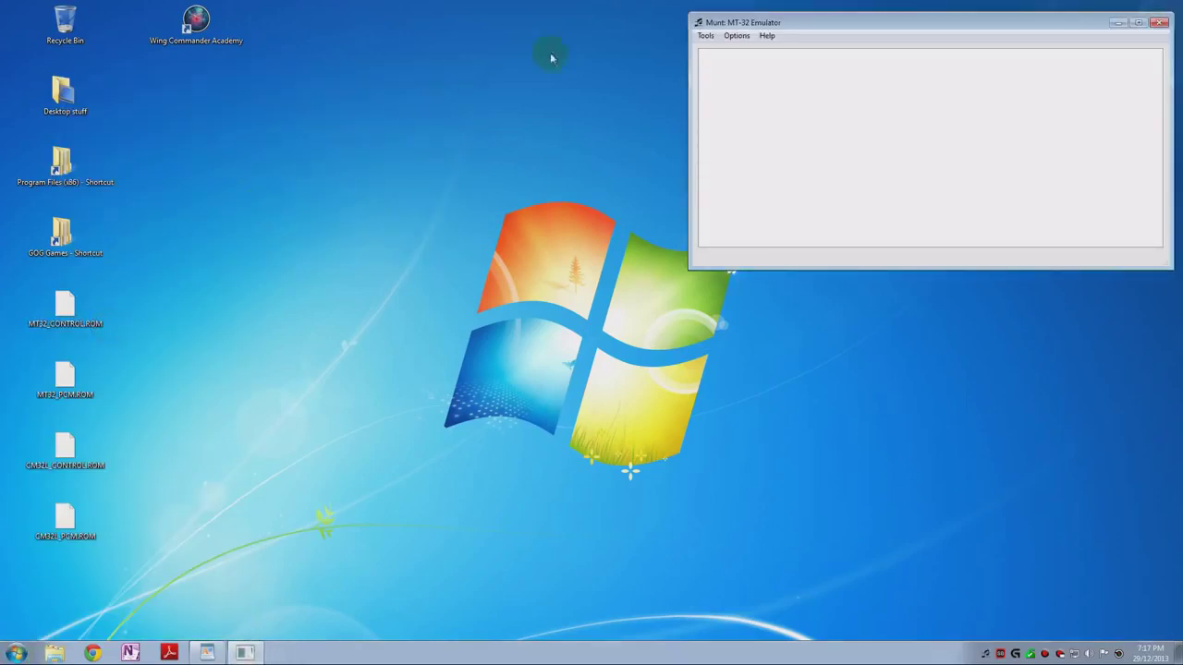
click(738, 36)
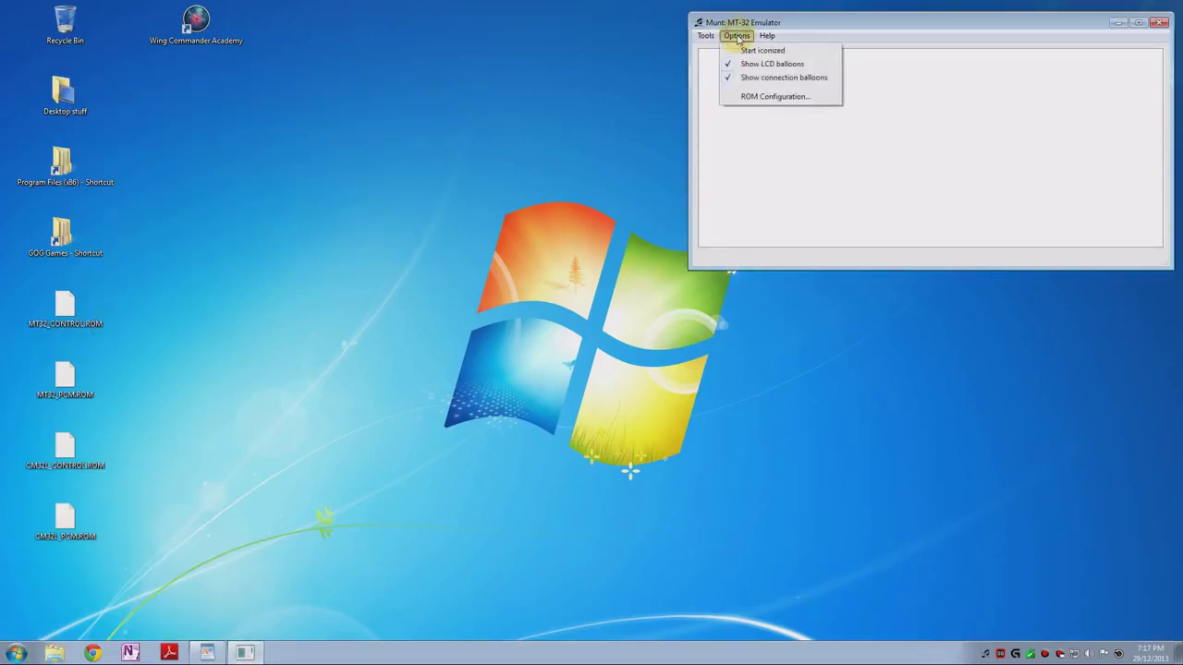
click(756, 96)
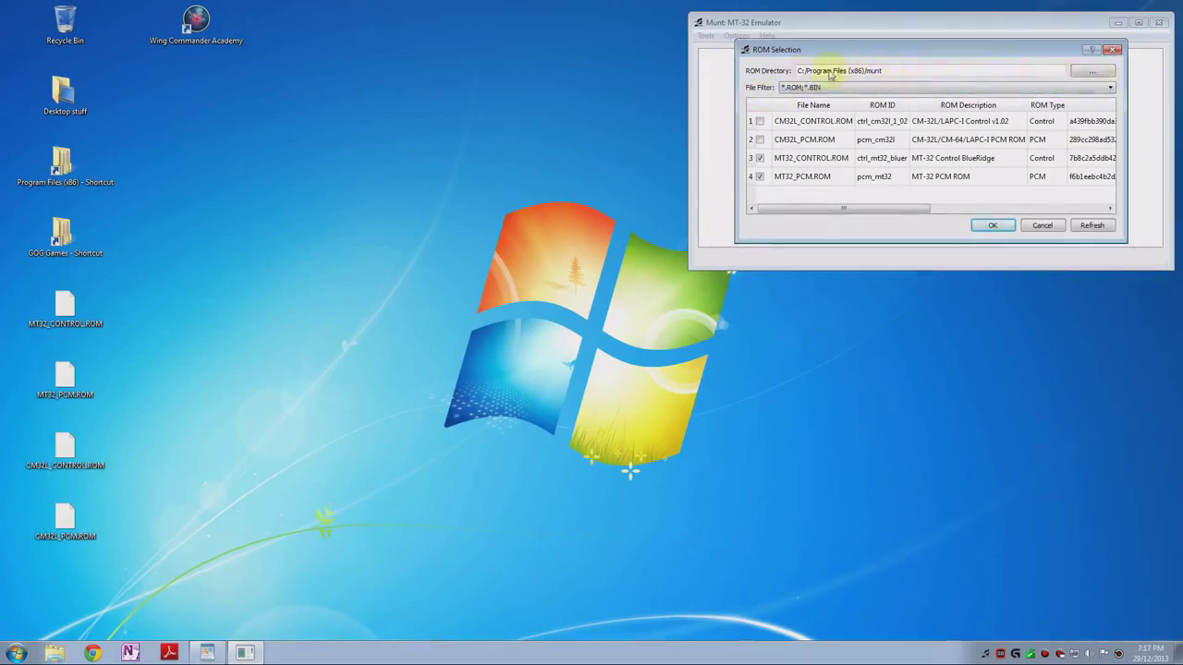
Try selecting the CM32L control and PCM ROMs, reselect MT32_CONTROL.ROM, and accept the ROM selection.
click(760, 158)
click(760, 121)
click(760, 140)
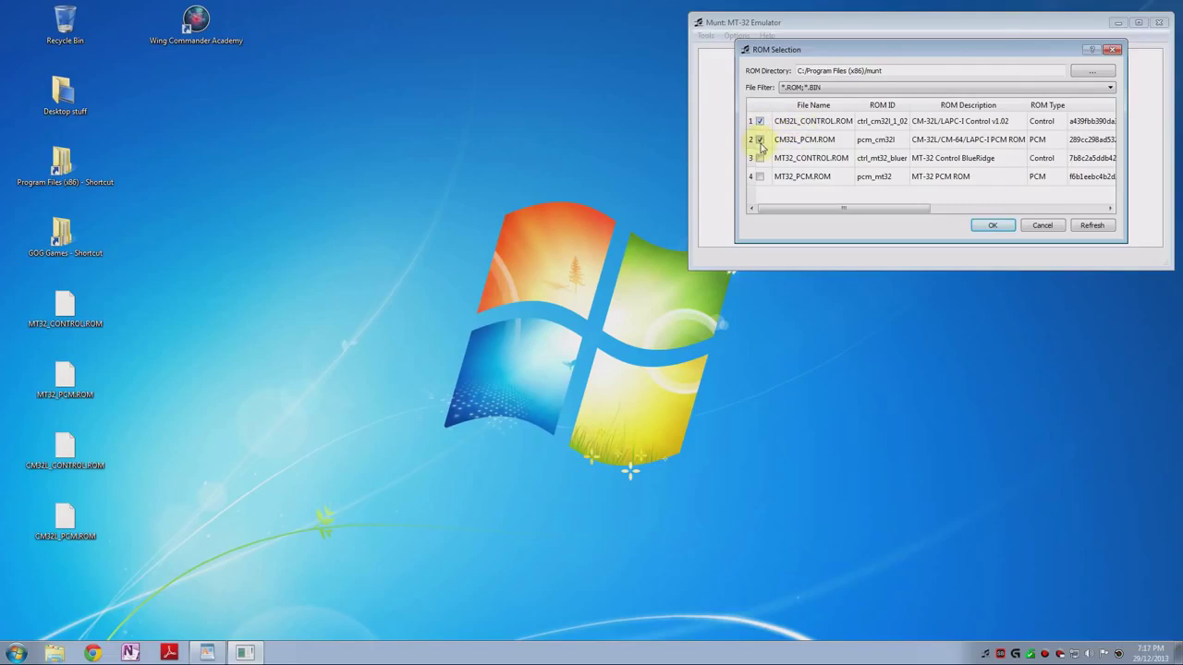
click(759, 158)
click(993, 226)
Return to the WordPad checklist and strike through the item "ROM files".
click(207, 653)
drag(765, 261, 661, 251)
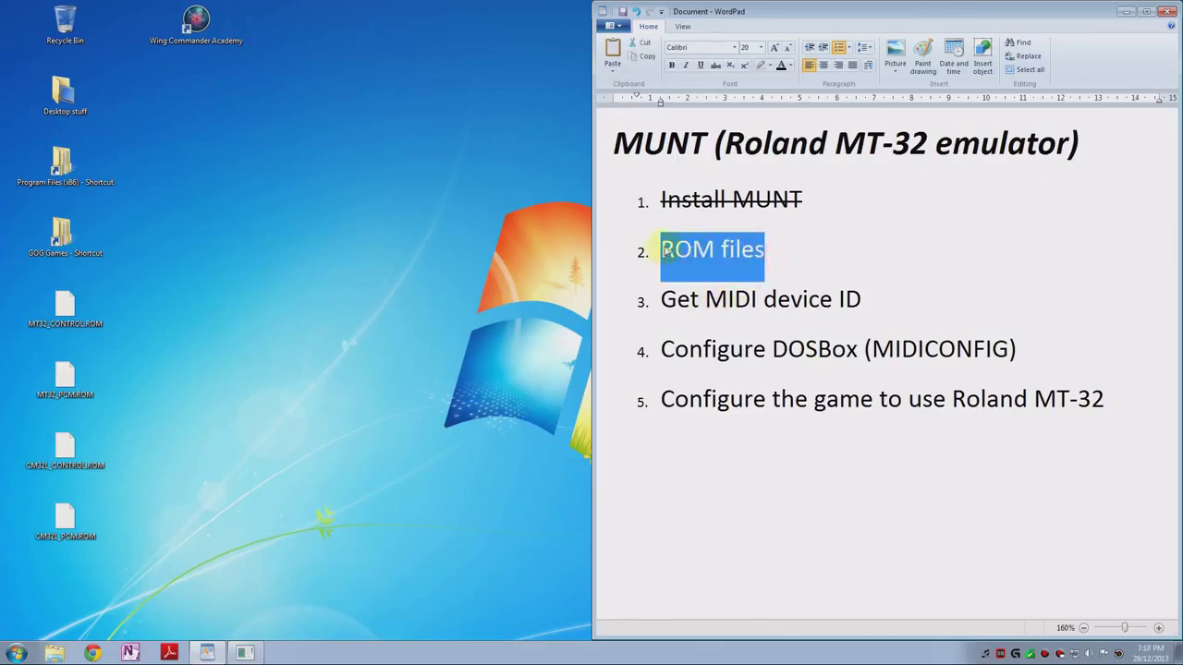
click(715, 64)
click(708, 307)
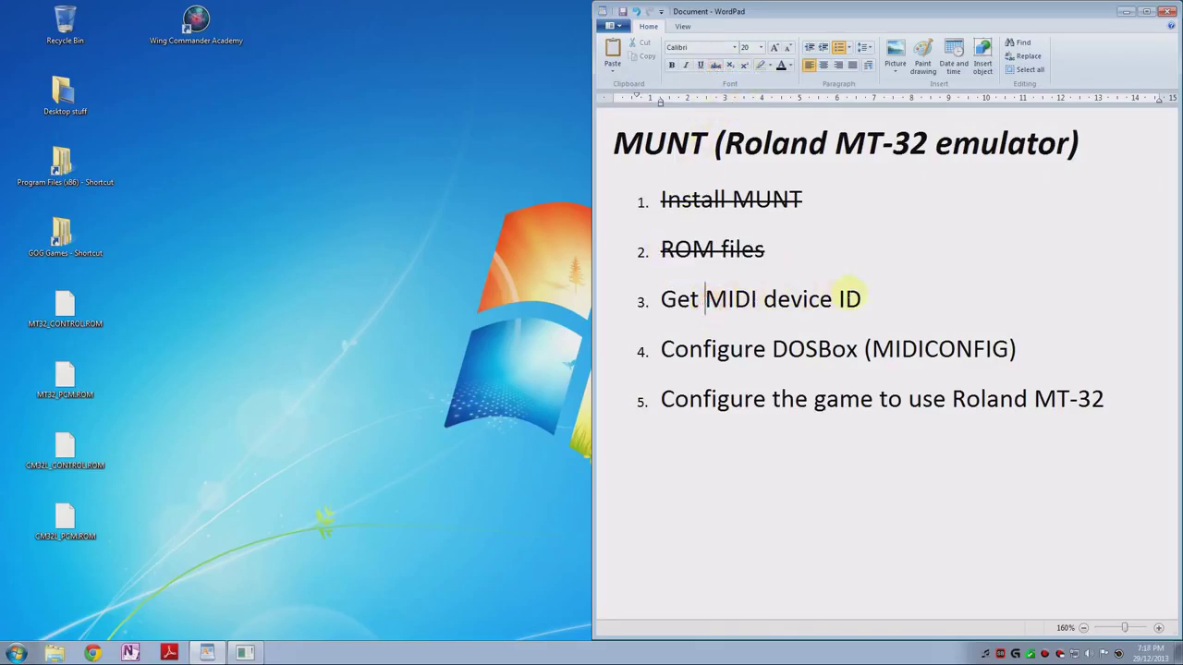
Highlight the checklist item "Get MIDI device ID" and minimise the document.
drag(873, 298, 682, 303)
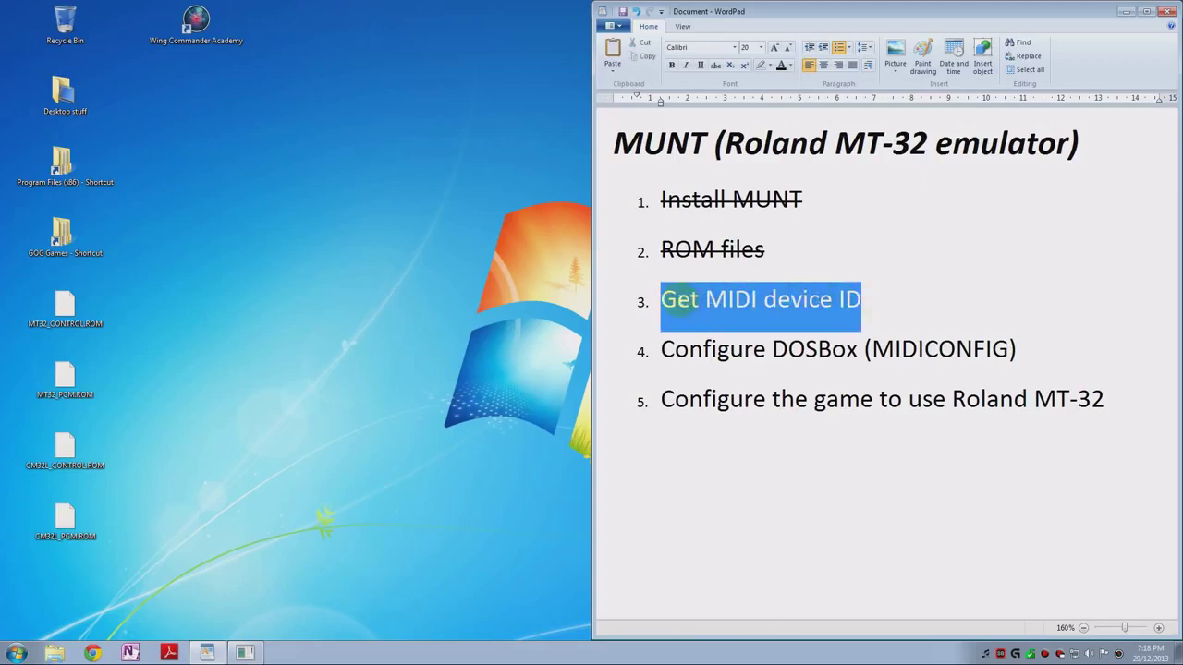
click(1126, 13)
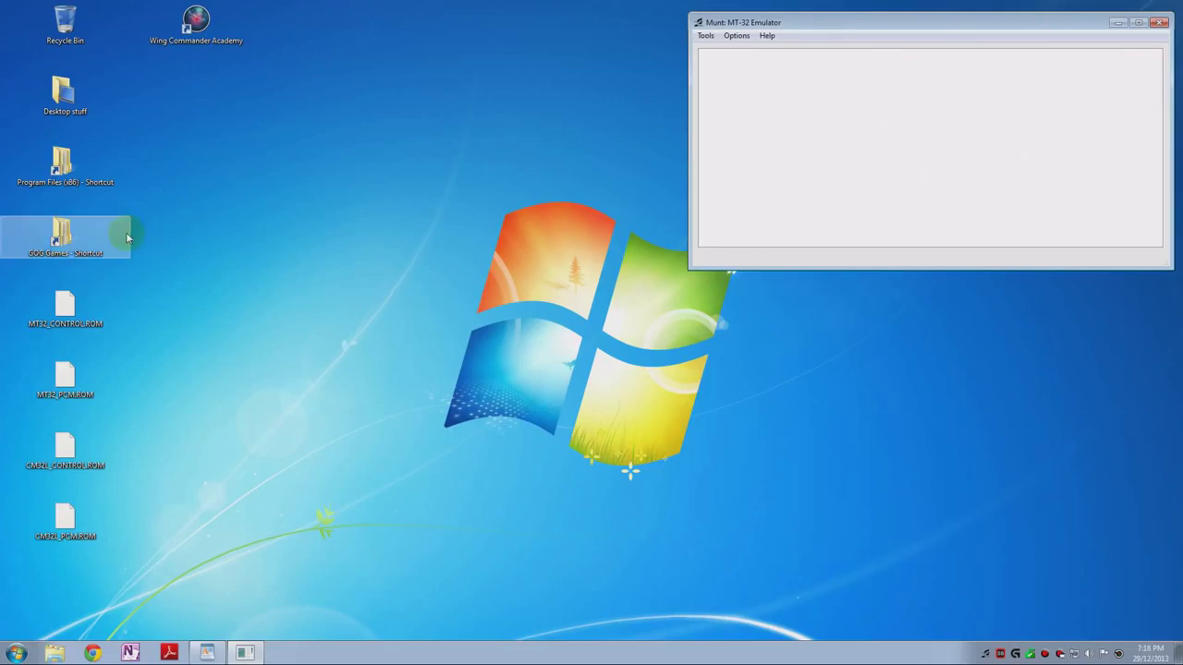
Open the Wing Commander Academy game's DOSBOX folder from the GOG Games shortcut and launch DOSBox.
double_click(64, 238)
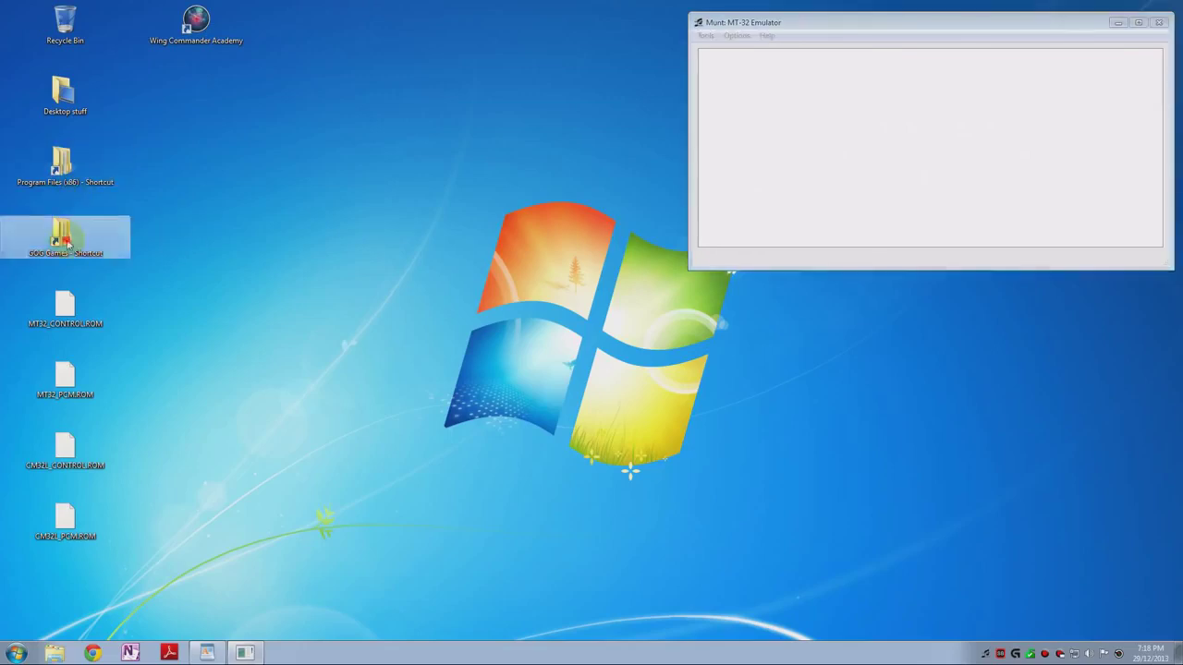
double_click(200, 246)
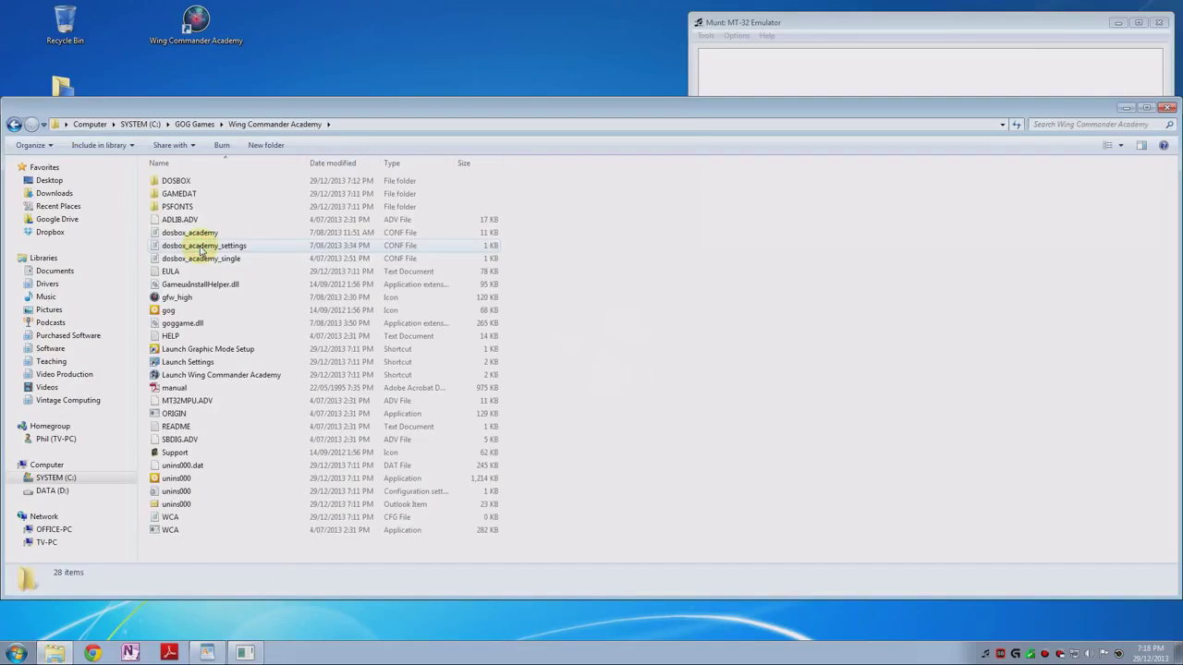
double_click(180, 184)
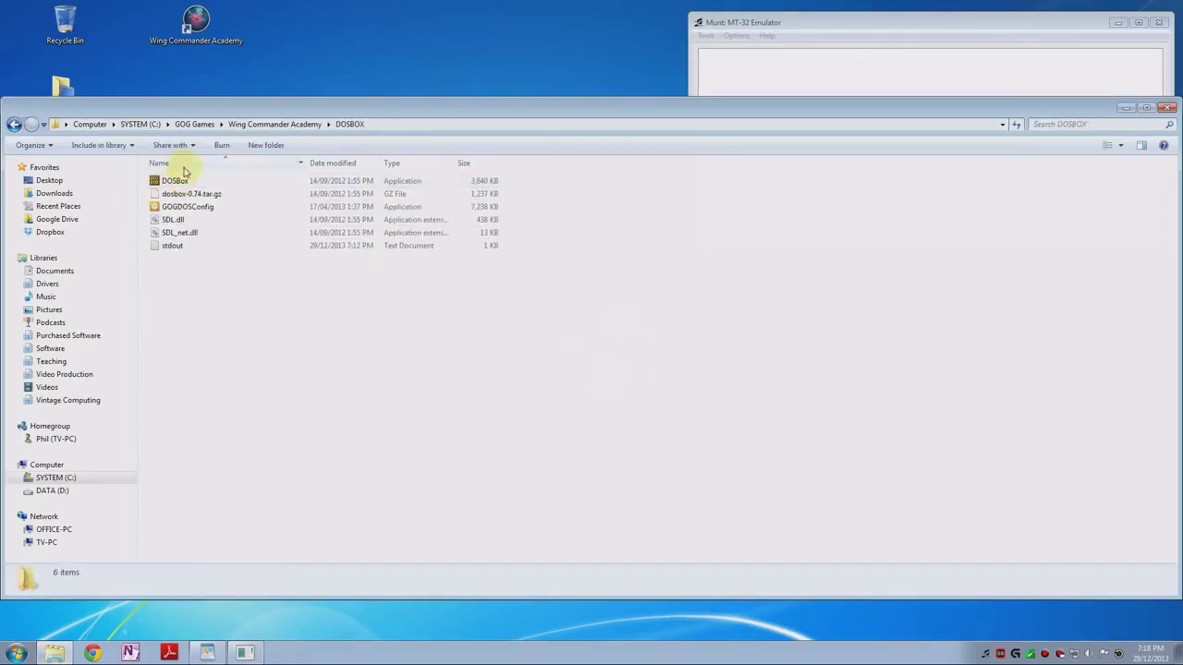
click(170, 184)
double_click(169, 184)
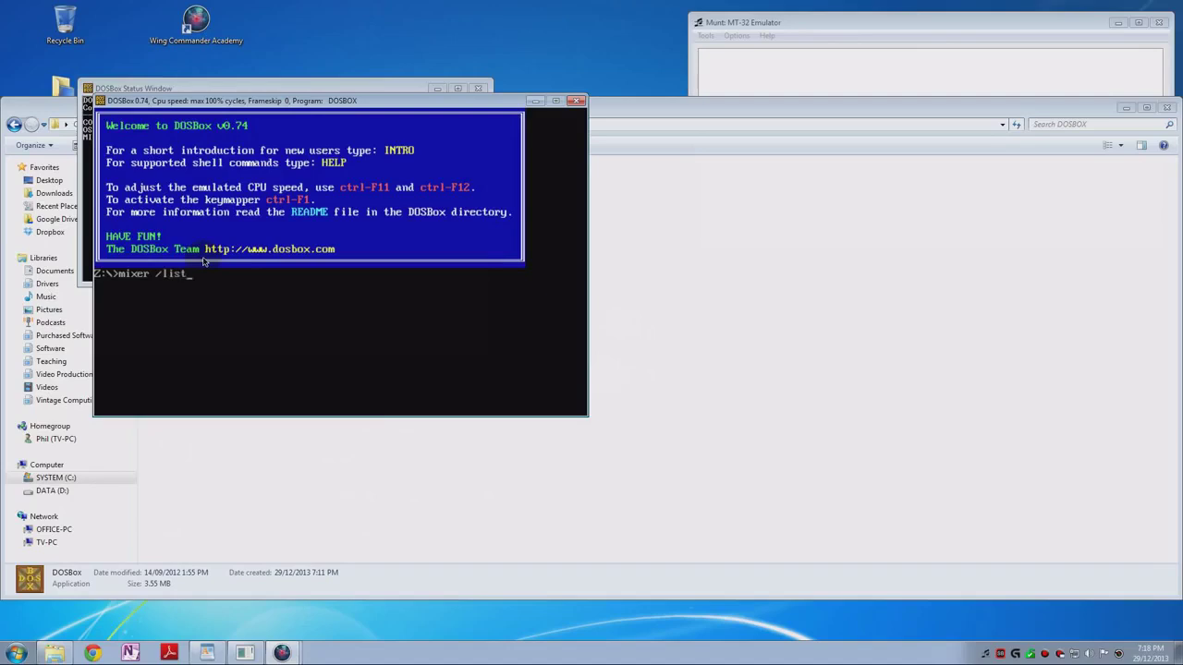
List the MIDI devices in DOSBox with "mixer /listmidi", exit DOSBox, and bring the Munt emulator window forward.
key(Return)
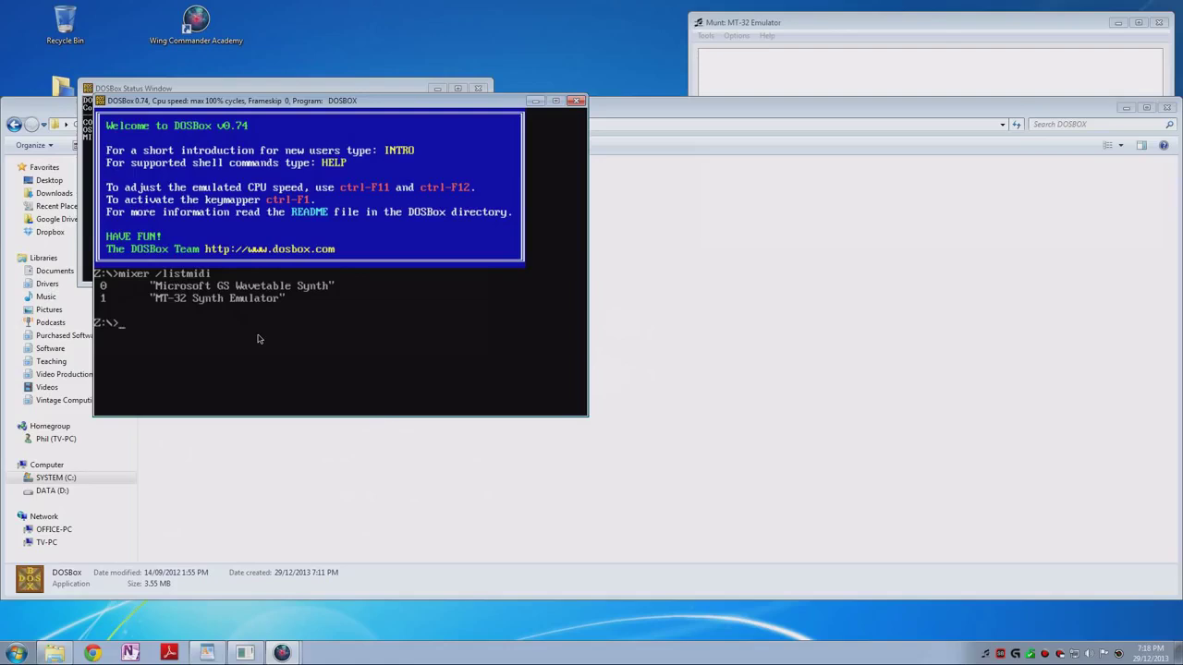
text(t)
key(Return)
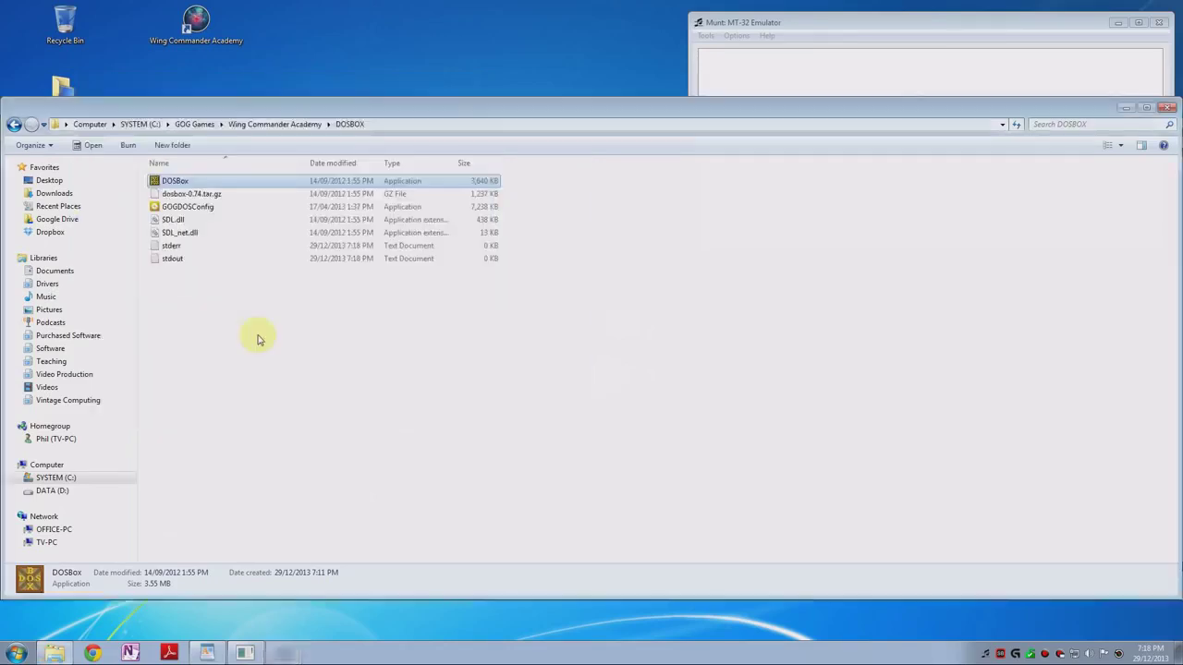
click(801, 72)
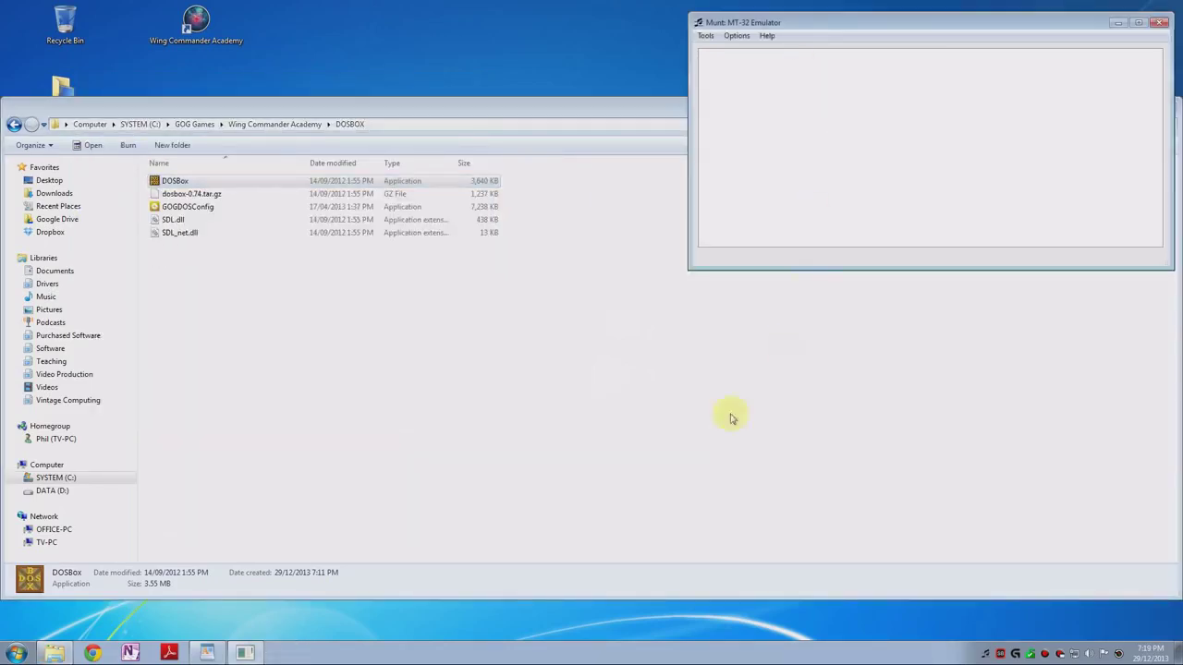
Strike through "Get MIDI device ID" in the WordPad checklist and append "(ID=1)" after it without strikethrough.
click(207, 653)
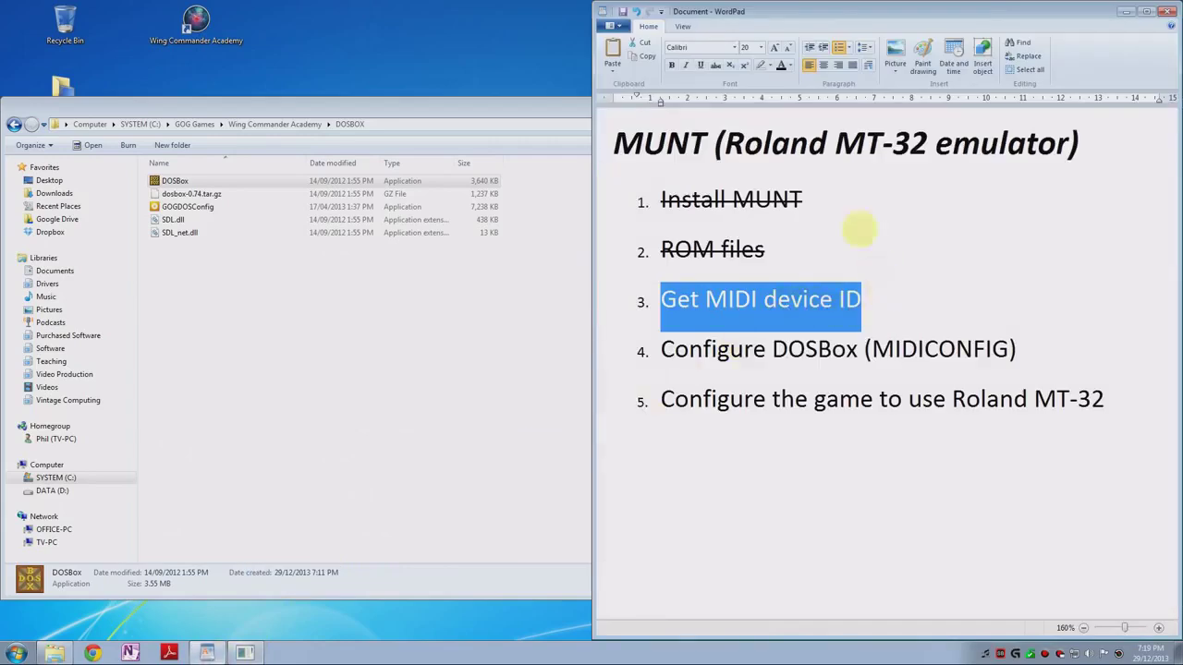
click(715, 65)
click(898, 296)
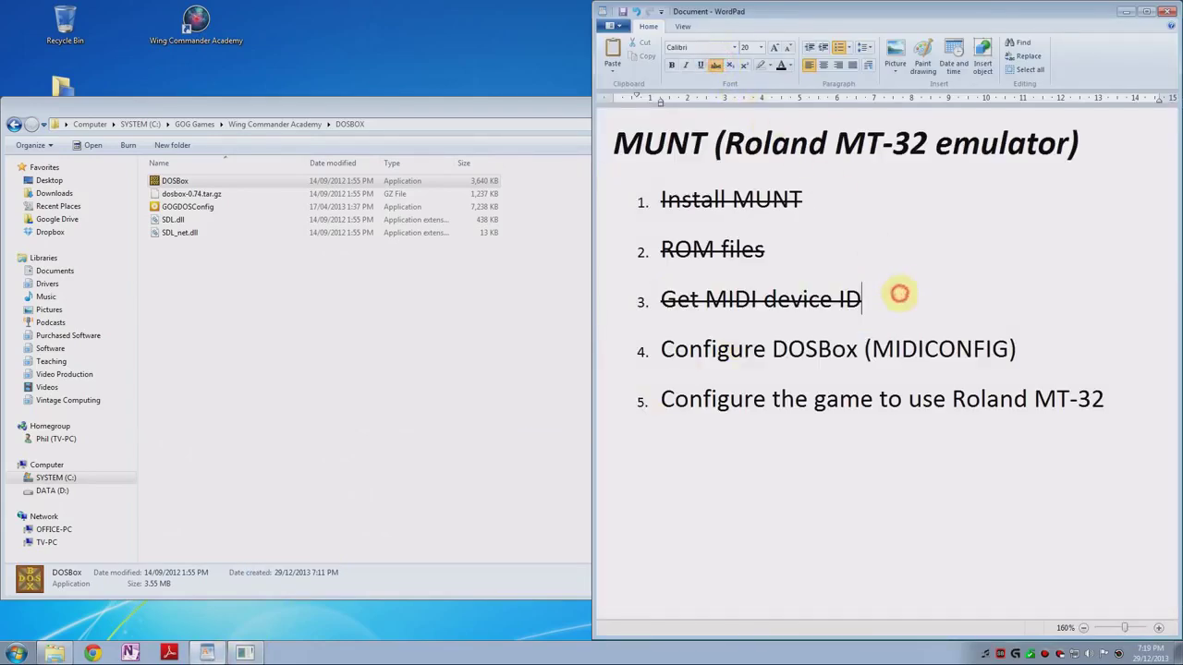
text(()
key(BackSpace)
key(BackSpace)
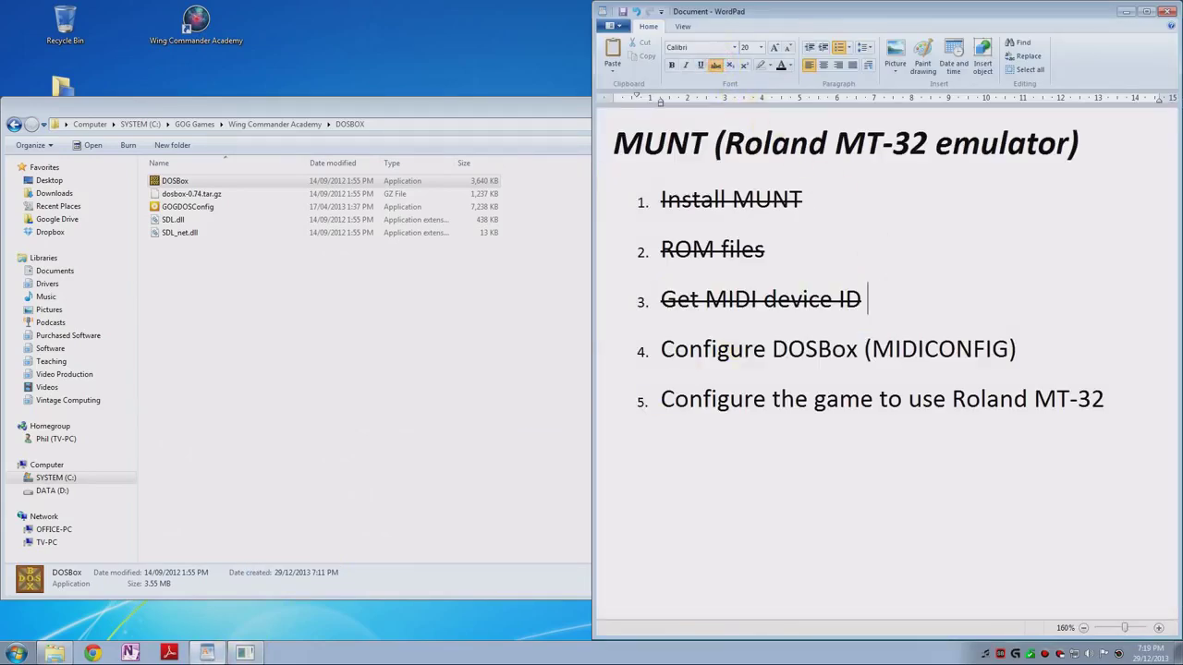
click(717, 67)
text((1))
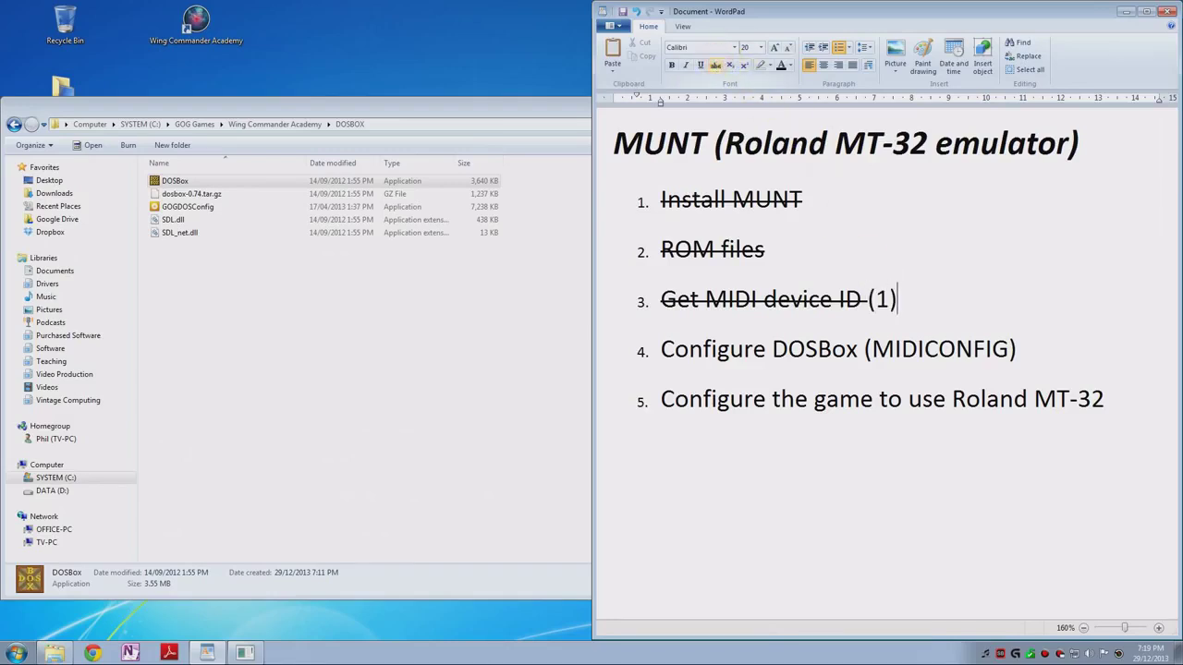
key(Left)
text(ID=)
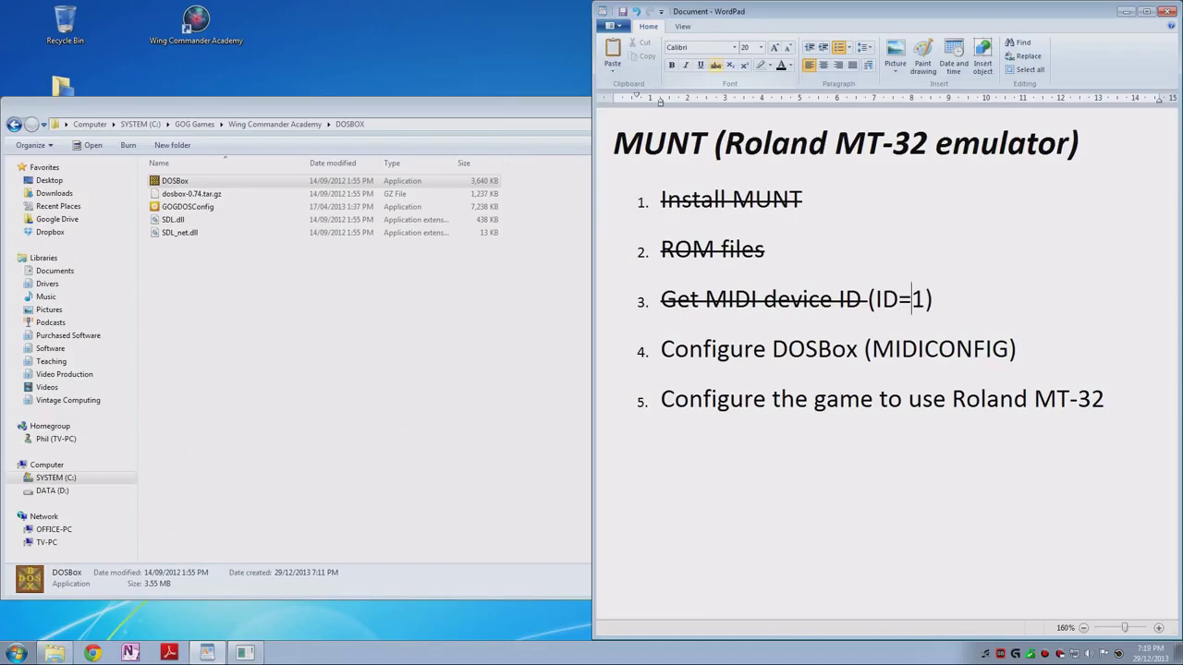
Go back to the Wing Commander Academy folder and add "ID=1" after MIDICONFIG in the checklist's fourth item.
double_click(396, 122)
click(315, 112)
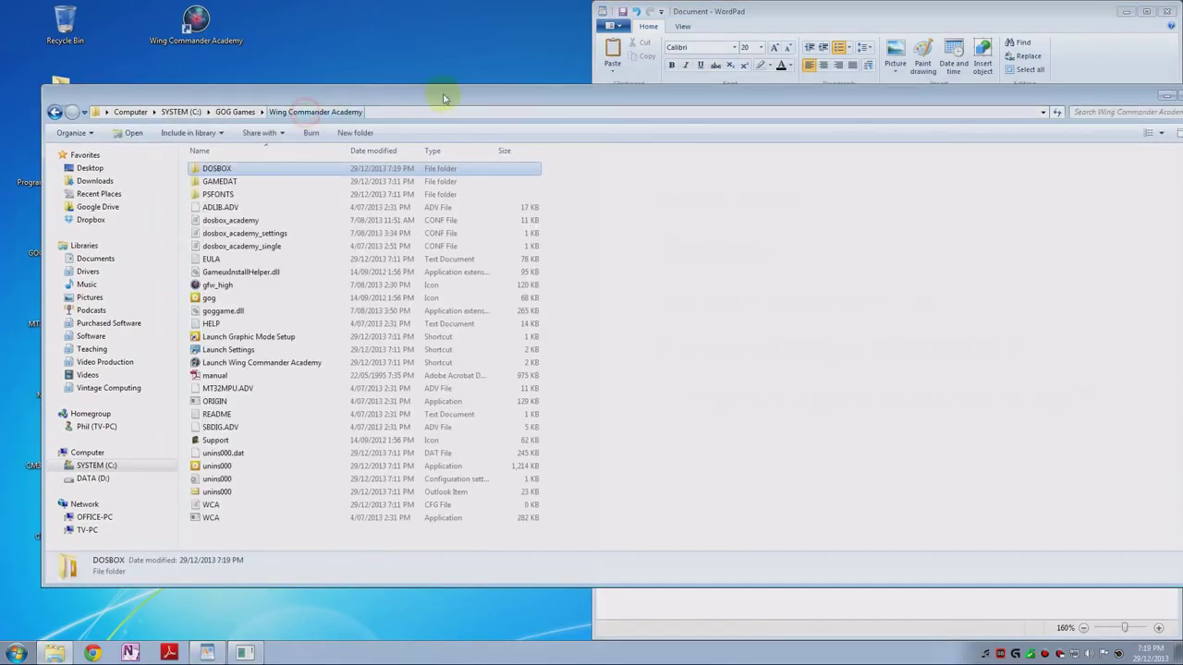
drag(487, 134, 430, 539)
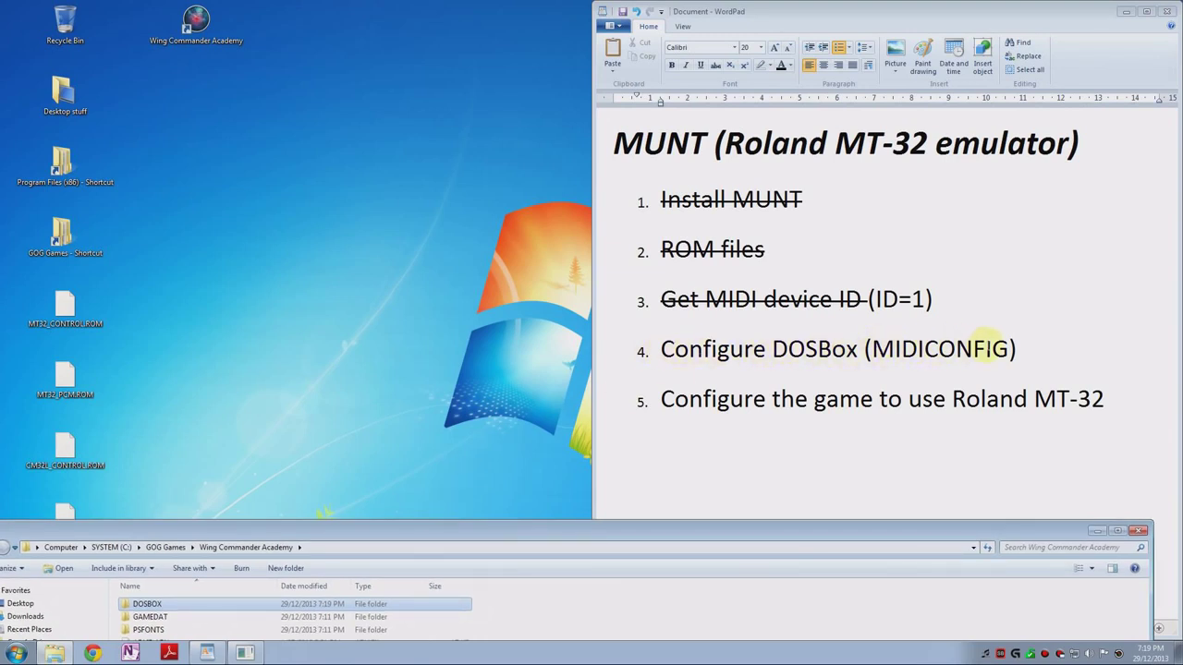
click(1009, 347)
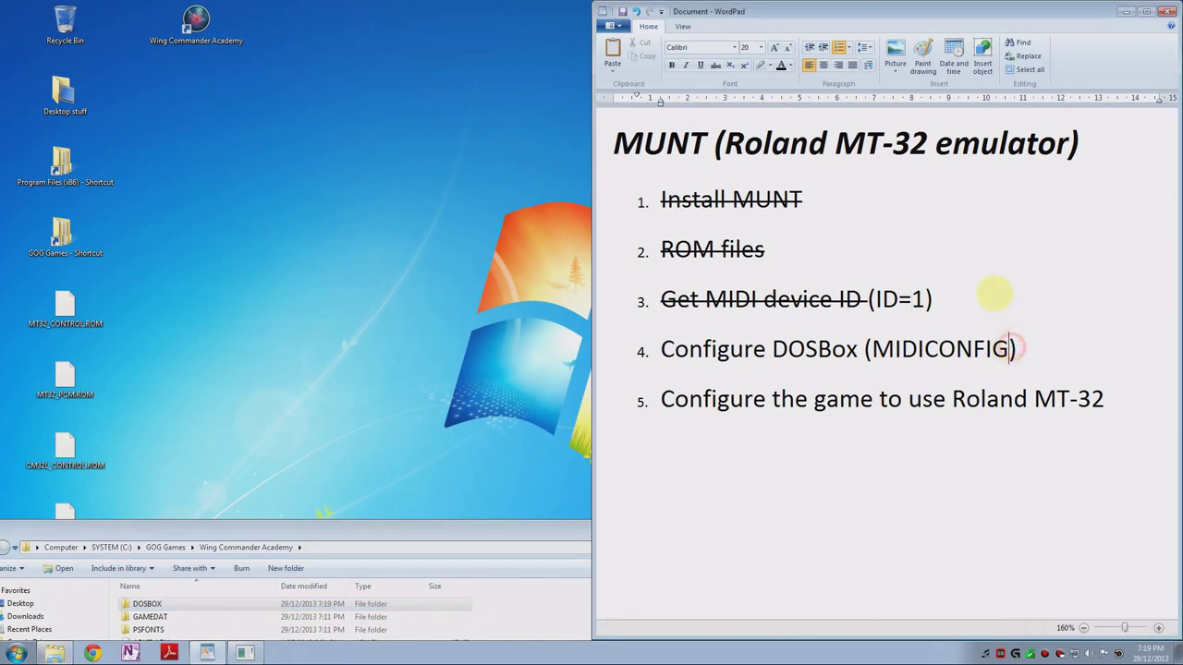
text(ID=1)
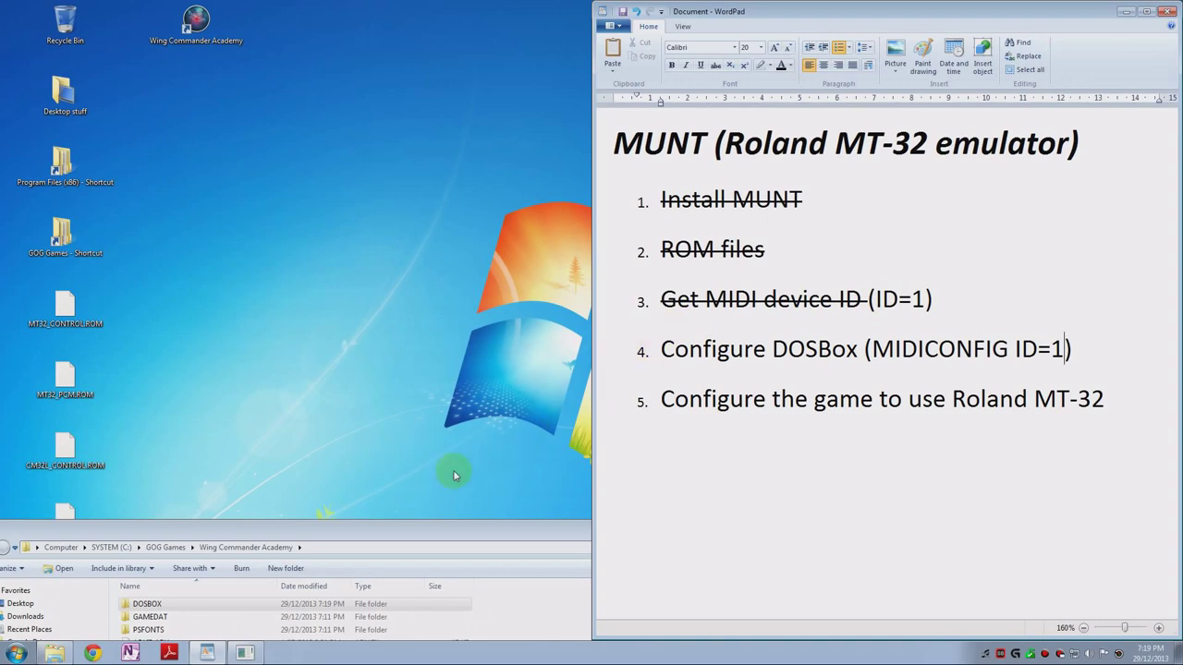
Open the dosbox_academy CONF file from the Wing Commander Academy folder in Notepad and maximise its window.
drag(338, 523, 430, 78)
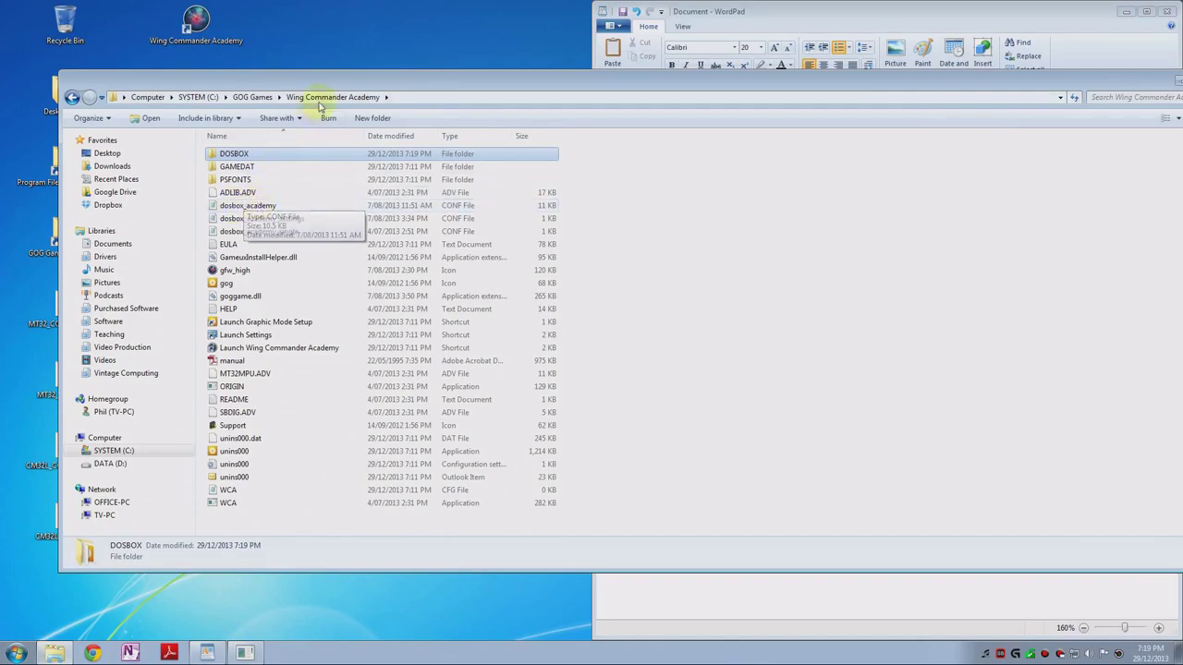
double_click(234, 211)
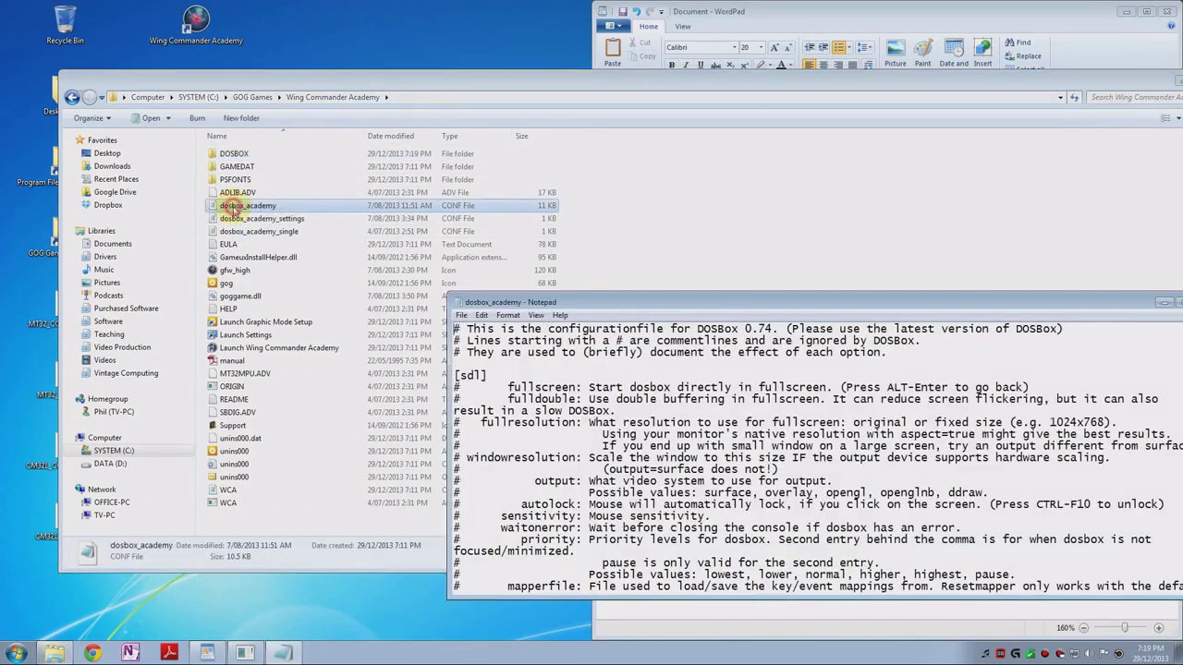
drag(630, 211, 57, 4)
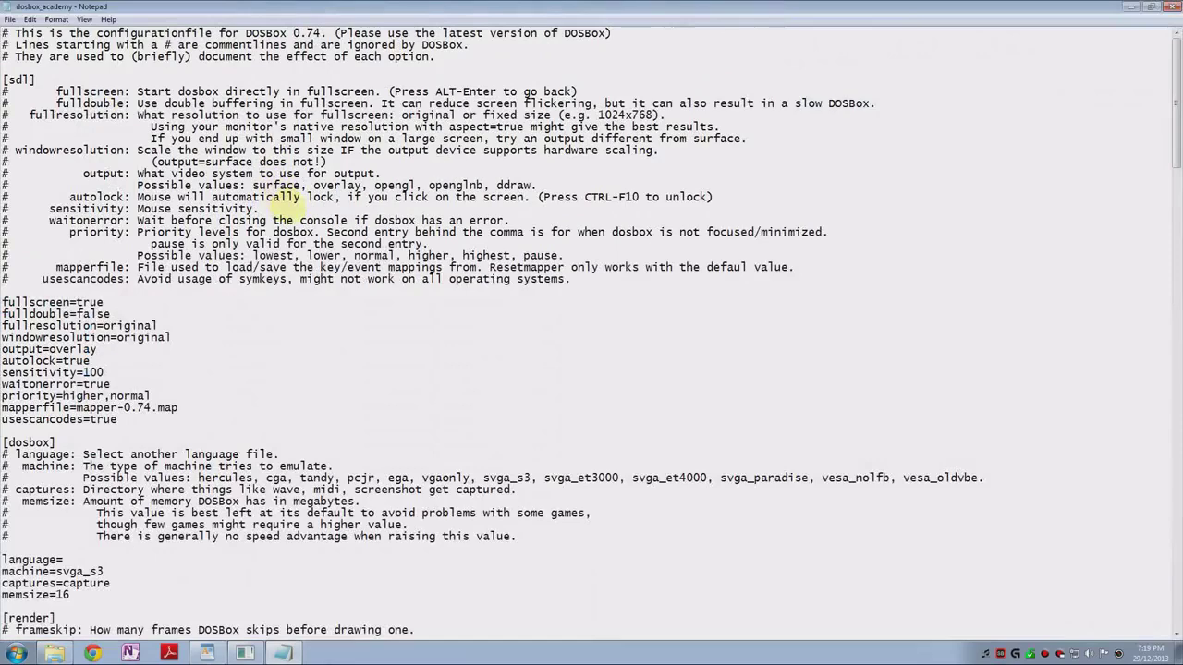
Set the Notepad font size to 16.
click(58, 20)
click(70, 46)
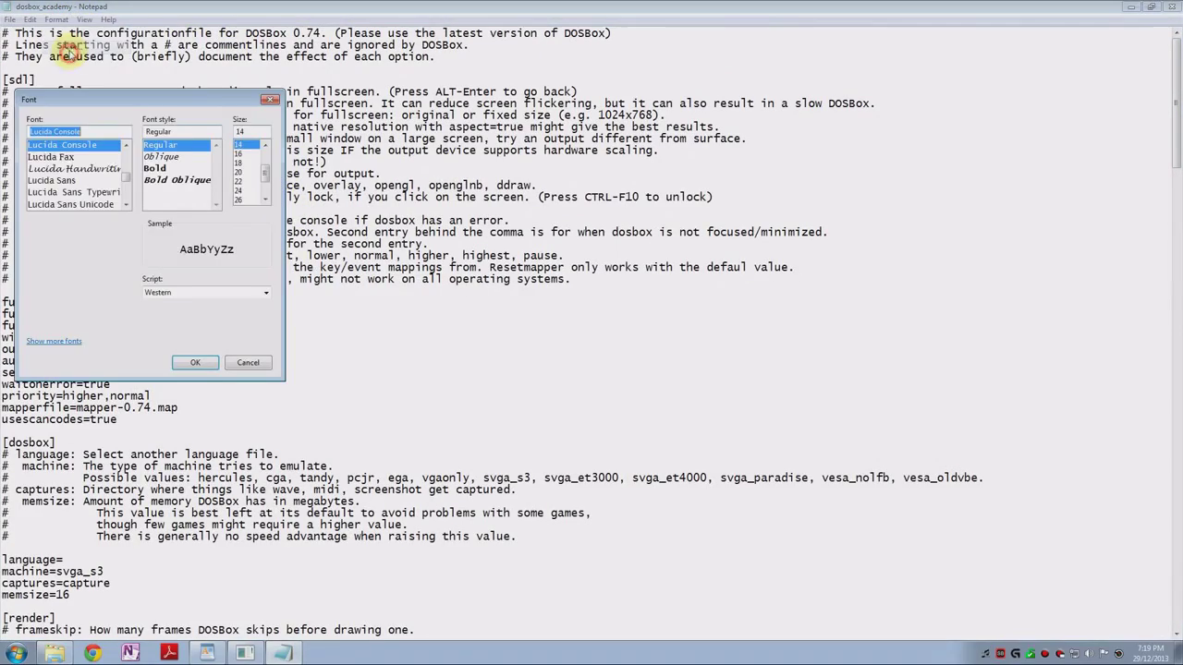
click(239, 153)
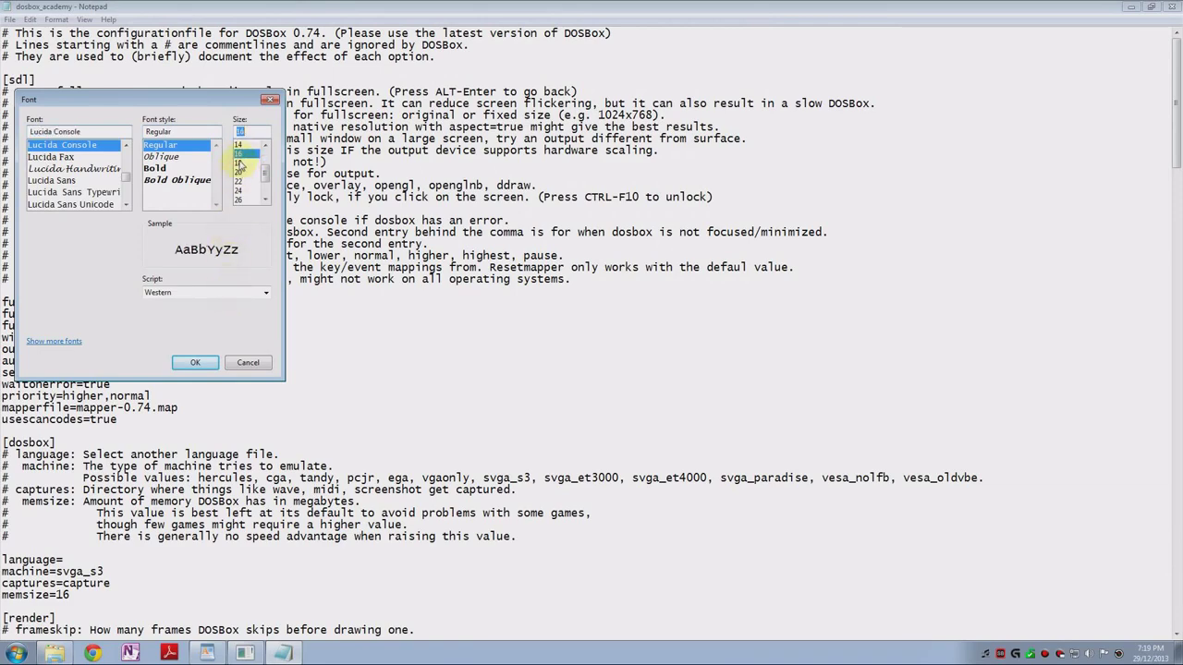
click(195, 364)
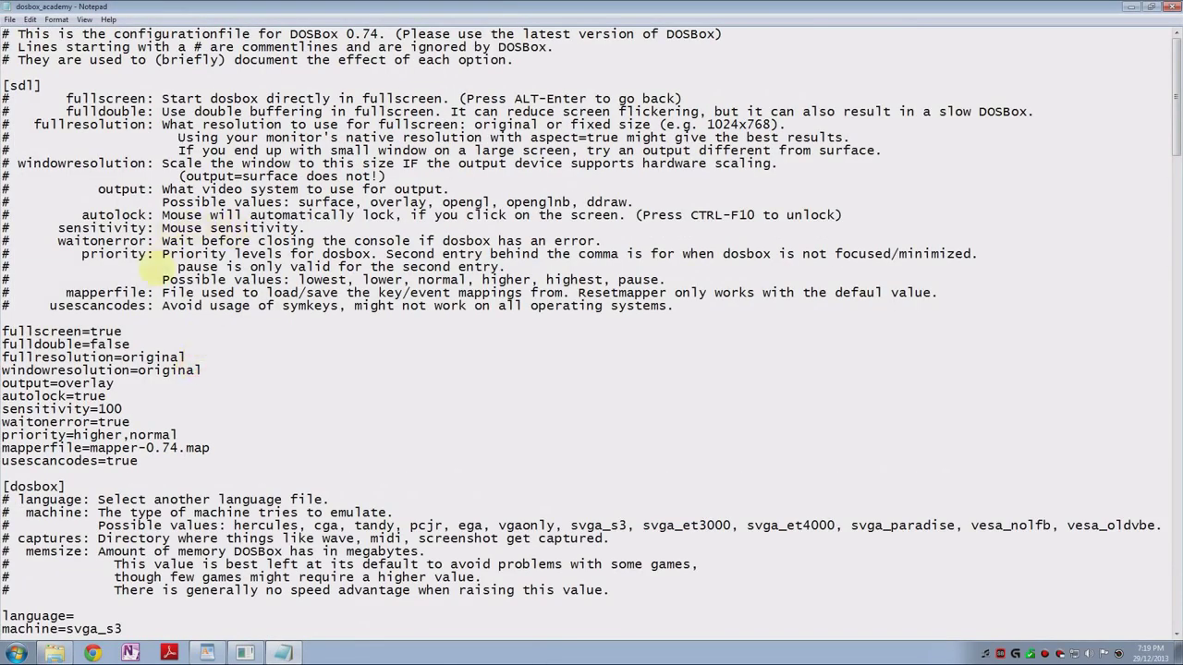
In the [sdl] section, set fullscreen to false and fullresolution to 0x0.
double_click(106, 332)
text(d)
text(alse)
drag(186, 359, 123, 359)
text(0x0)
Set windowresolution to 800x600 and output to opengl in the [sdl] section.
drag(203, 370, 148, 371)
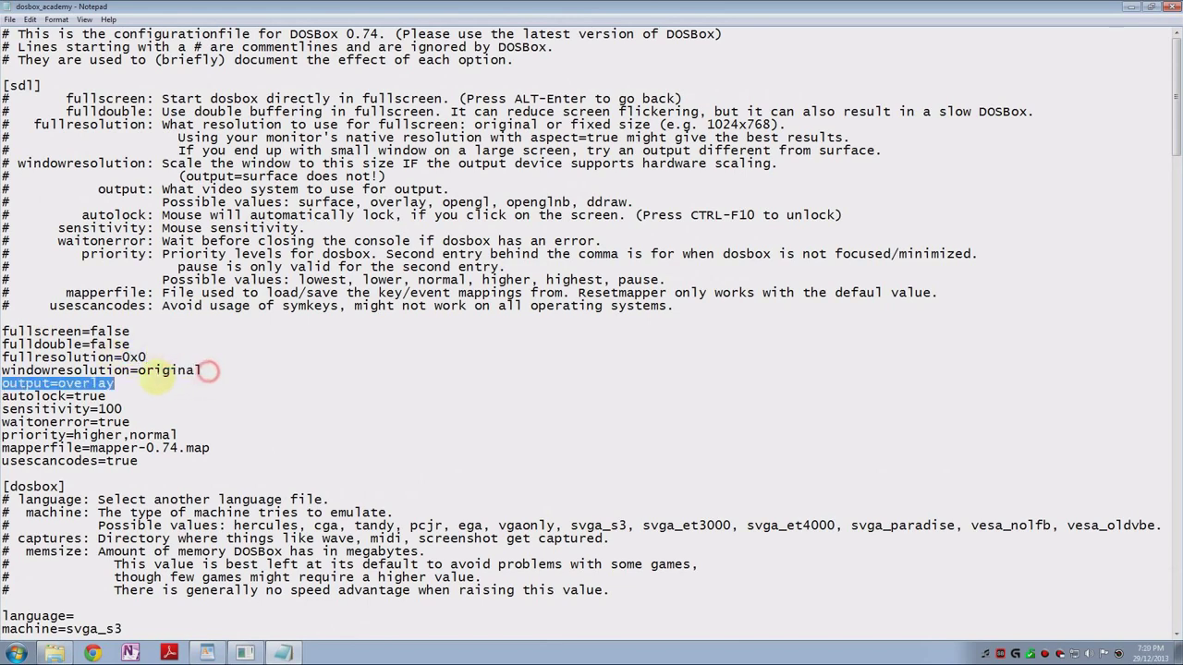
text(800x600)
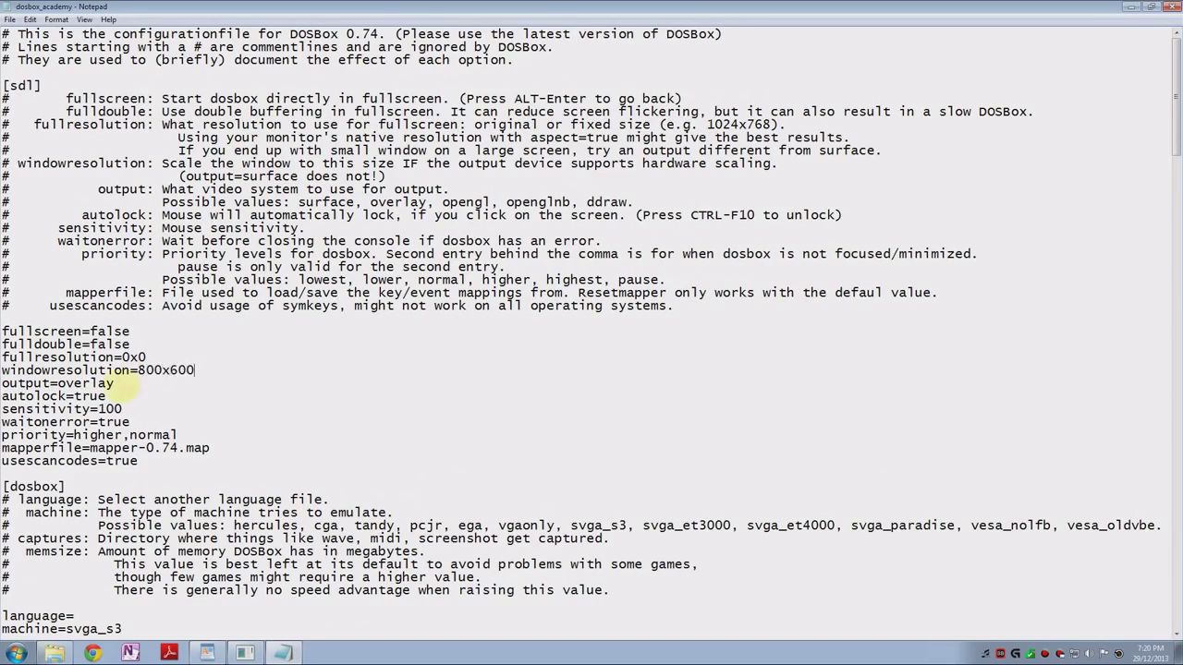
drag(115, 383, 58, 382)
text(opengl)
Set both cycleup and cycledown to 500 in the [cpu] section.
scroll(83, 370, down, 6)
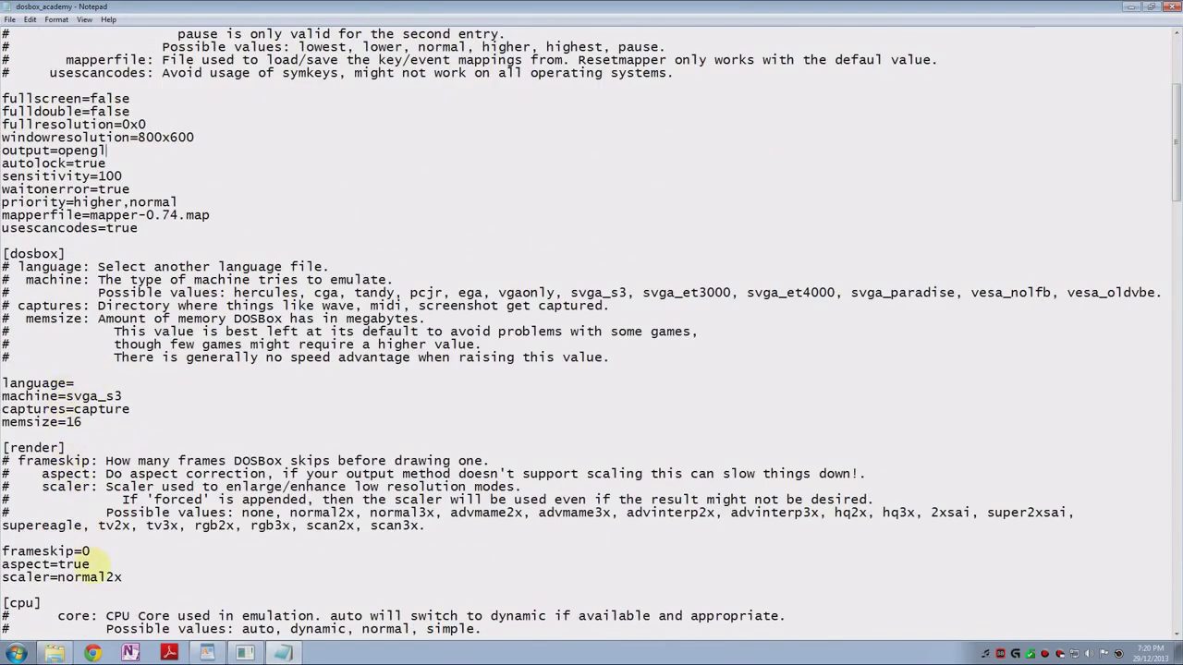
scroll(92, 559, down, 3)
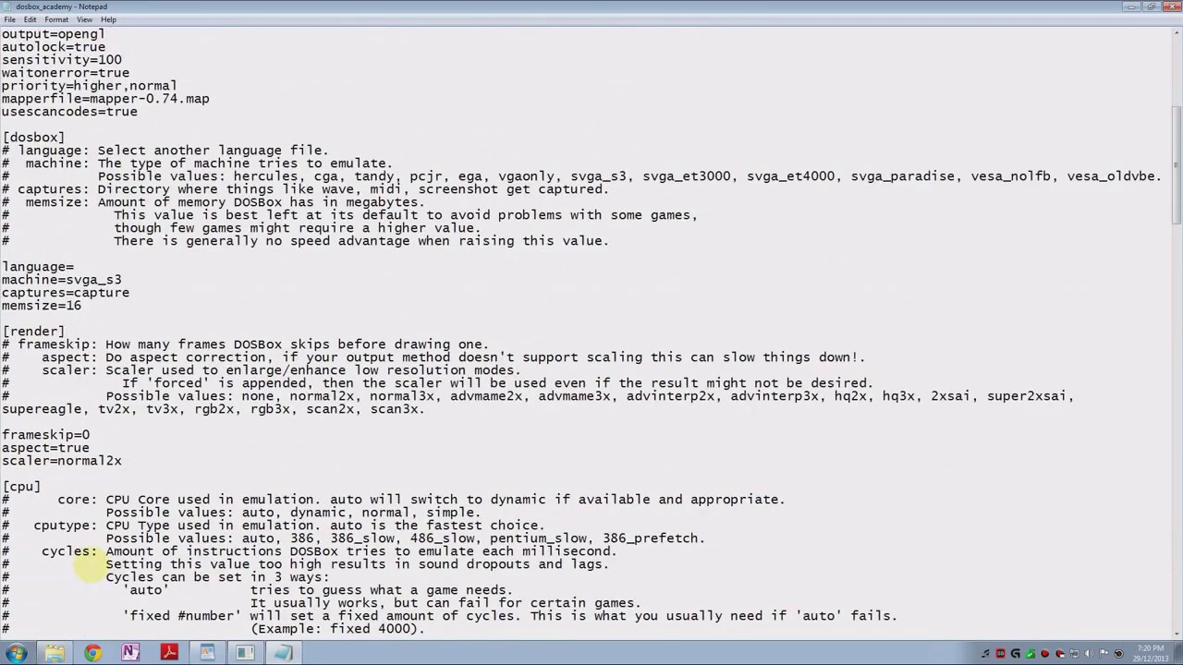
scroll(93, 566, down, 6)
scroll(92, 562, down, 3)
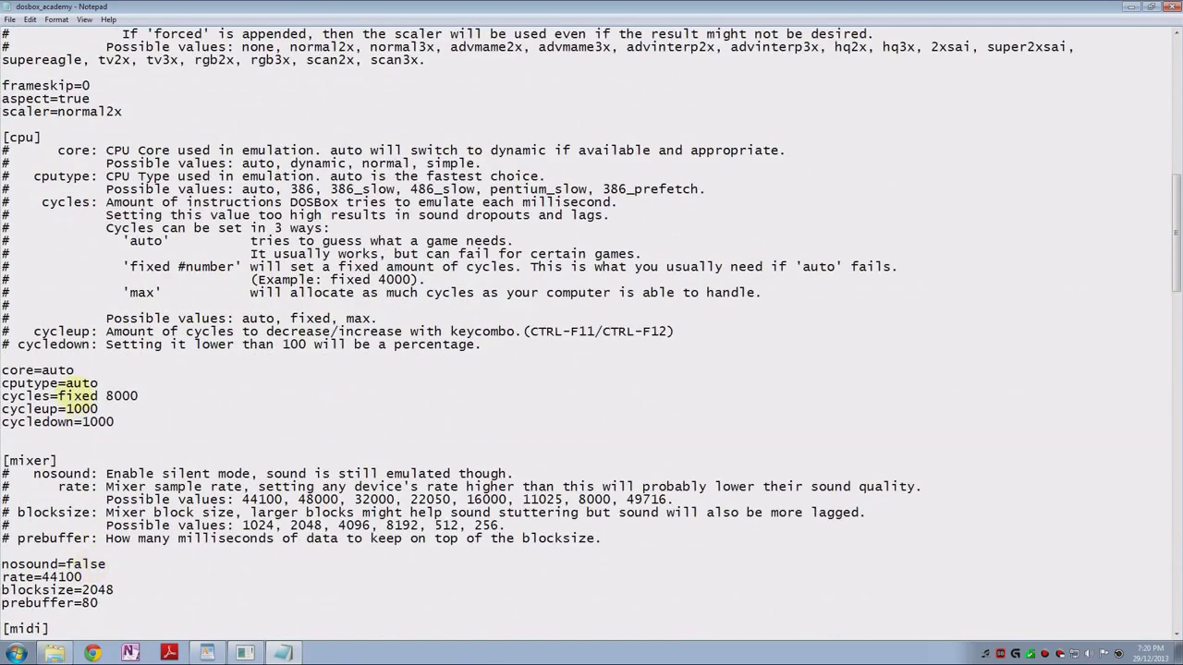
drag(98, 409, 72, 410)
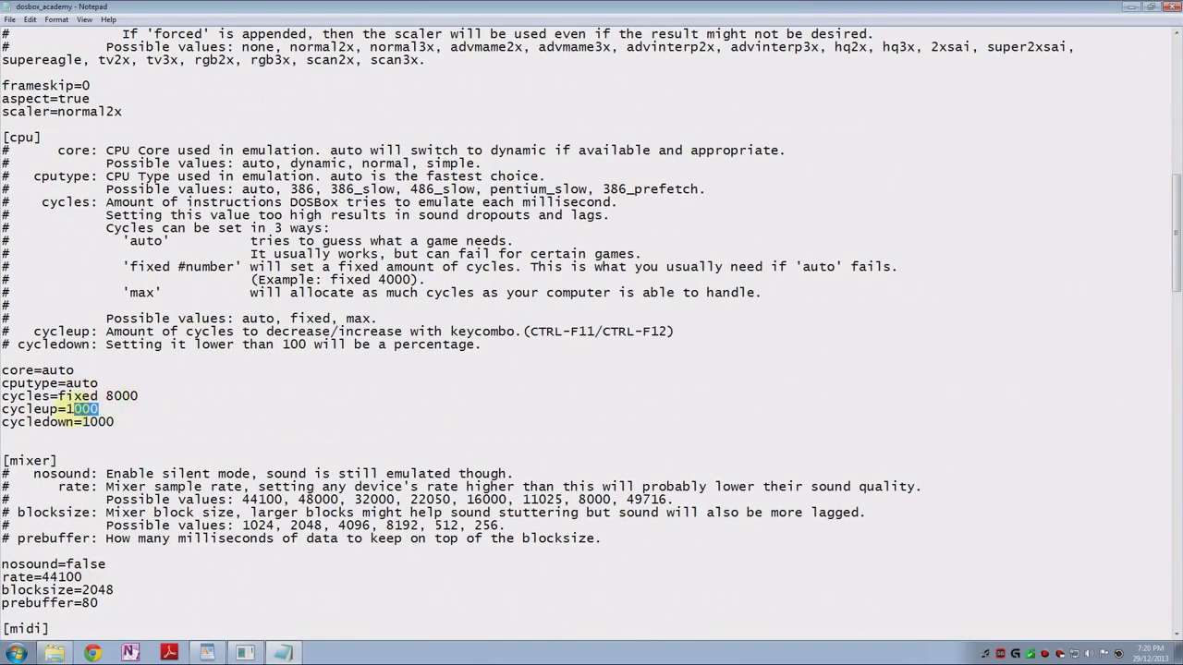
text(500)
double_click(128, 418)
drag(127, 418, 81, 422)
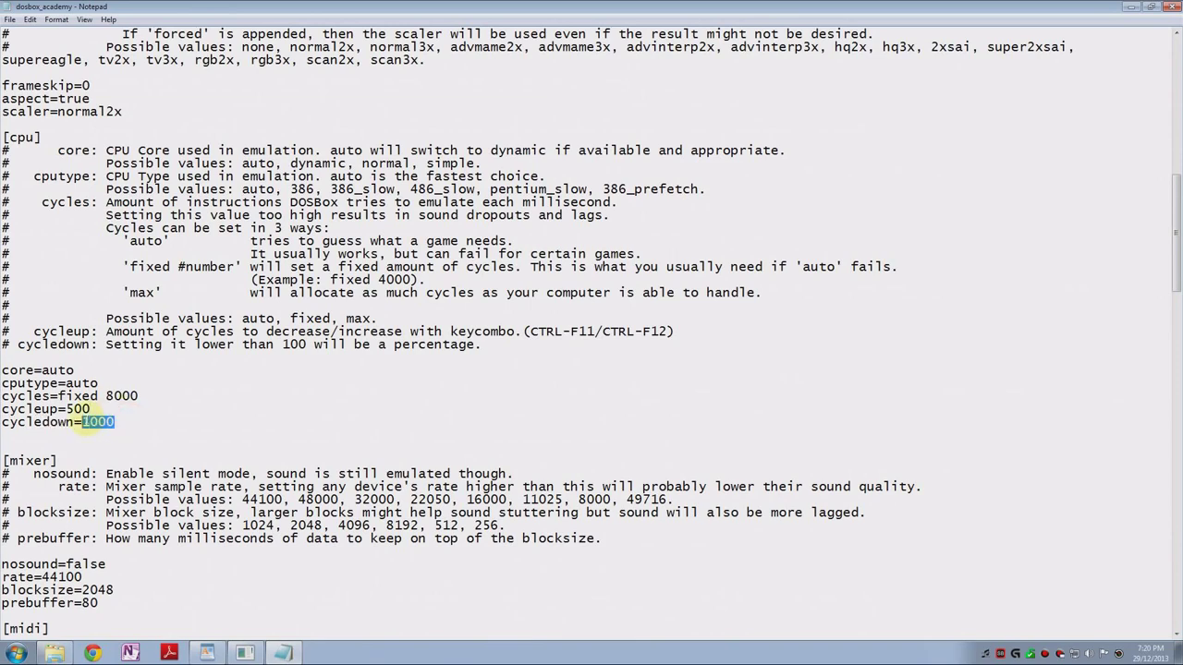
text(500)
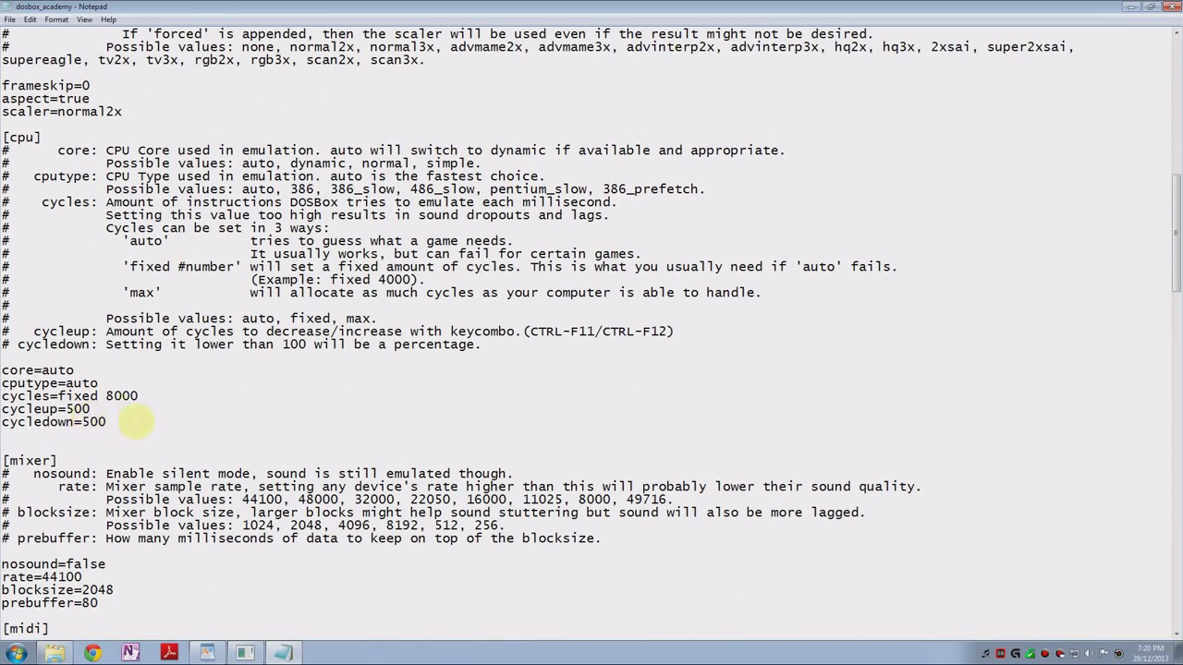
Set the sample rate in the [mixer] section to 49716.
scroll(162, 416, down, 3)
scroll(159, 399, down, 3)
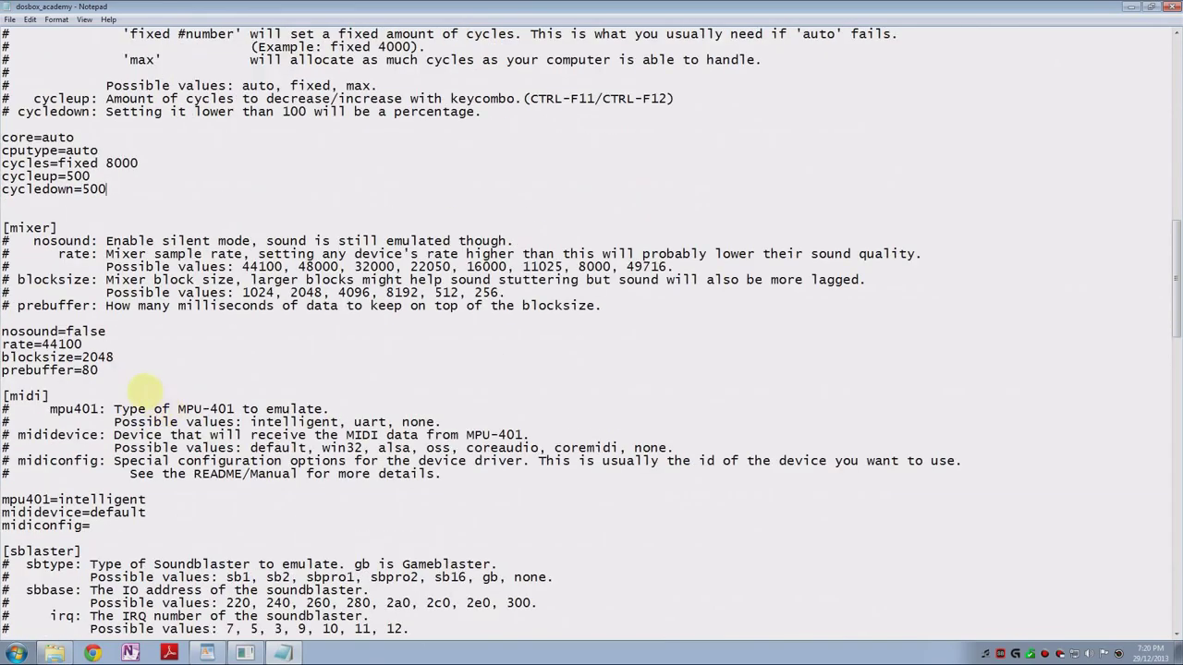
drag(83, 344, 42, 344)
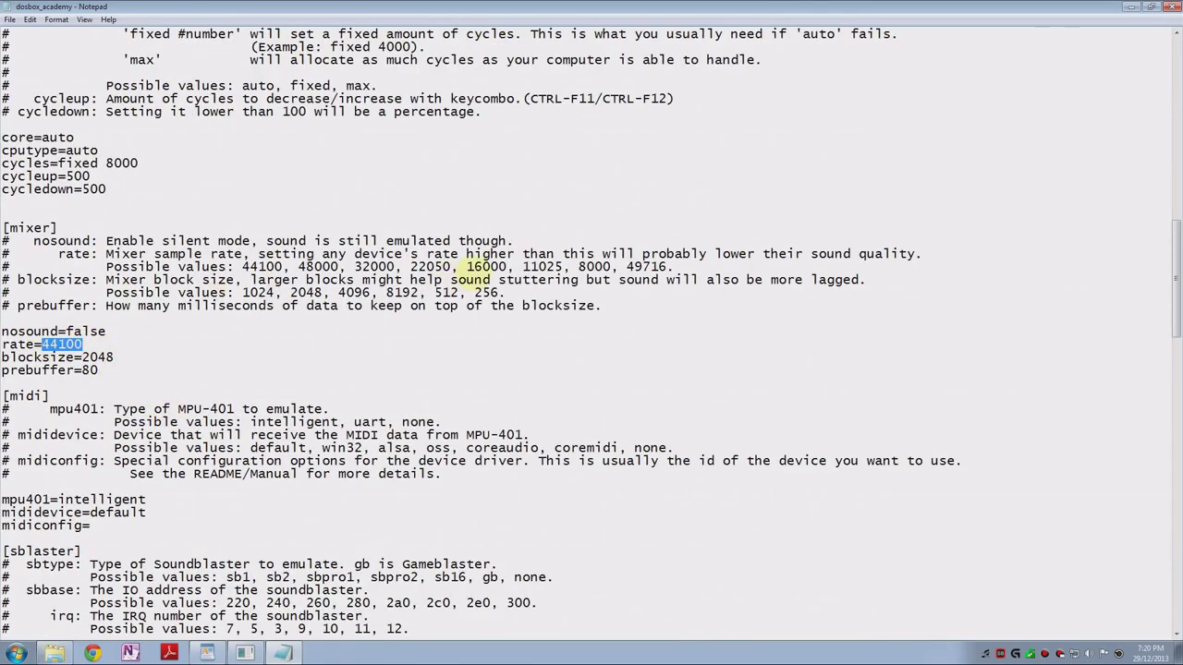
text(49716)
Copy the device ID 1 from the WordPad checklist and paste it as the midiconfig value in the [midi] section.
scroll(453, 314, down, 3)
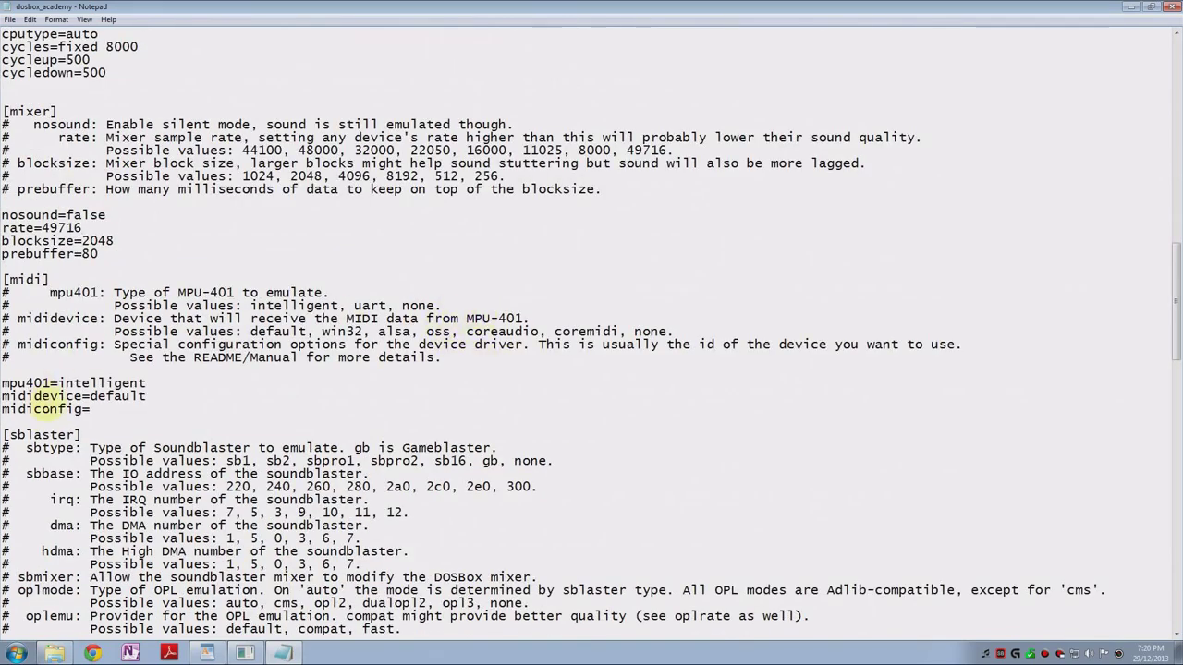
click(207, 654)
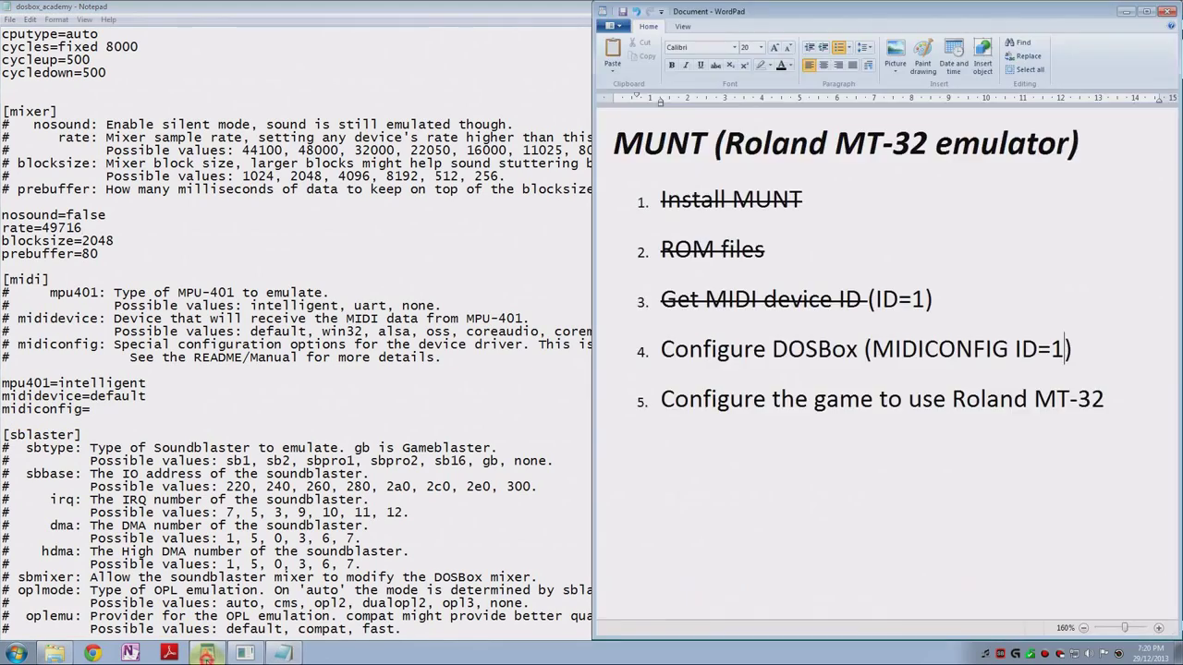
drag(1065, 350, 1051, 349)
key(ctrl+c)
click(92, 410)
key(ctrl+v)
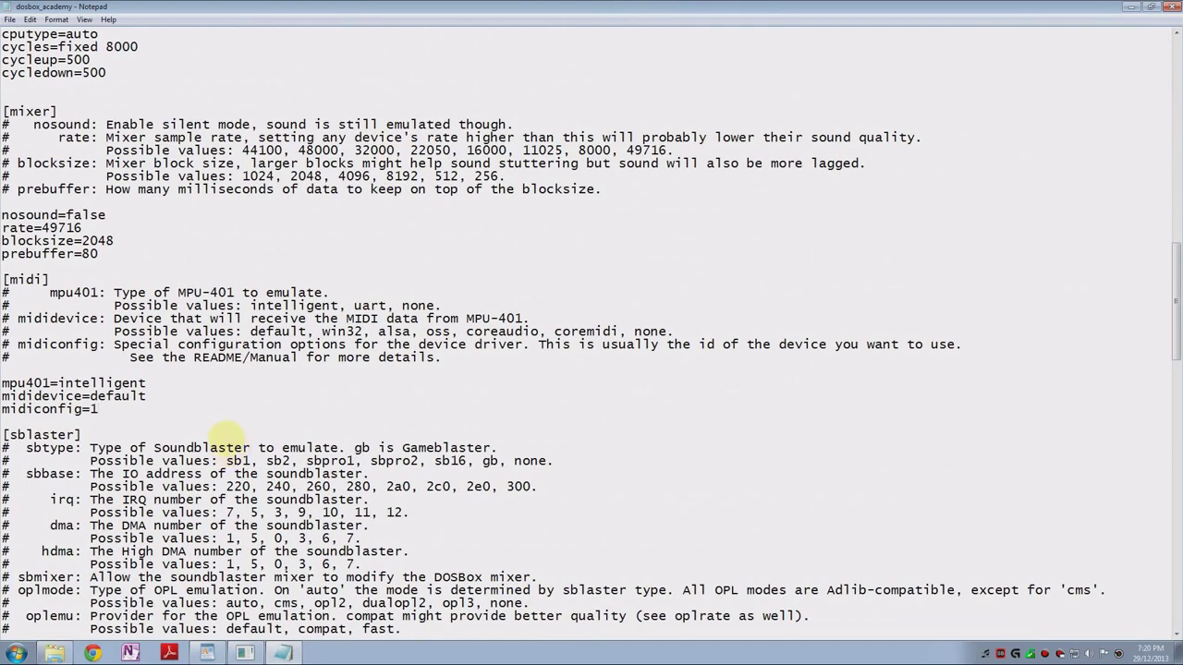
Set oplrate in the [sblaster] section to 49716.
scroll(187, 410, down, 9)
drag(109, 435, 65, 435)
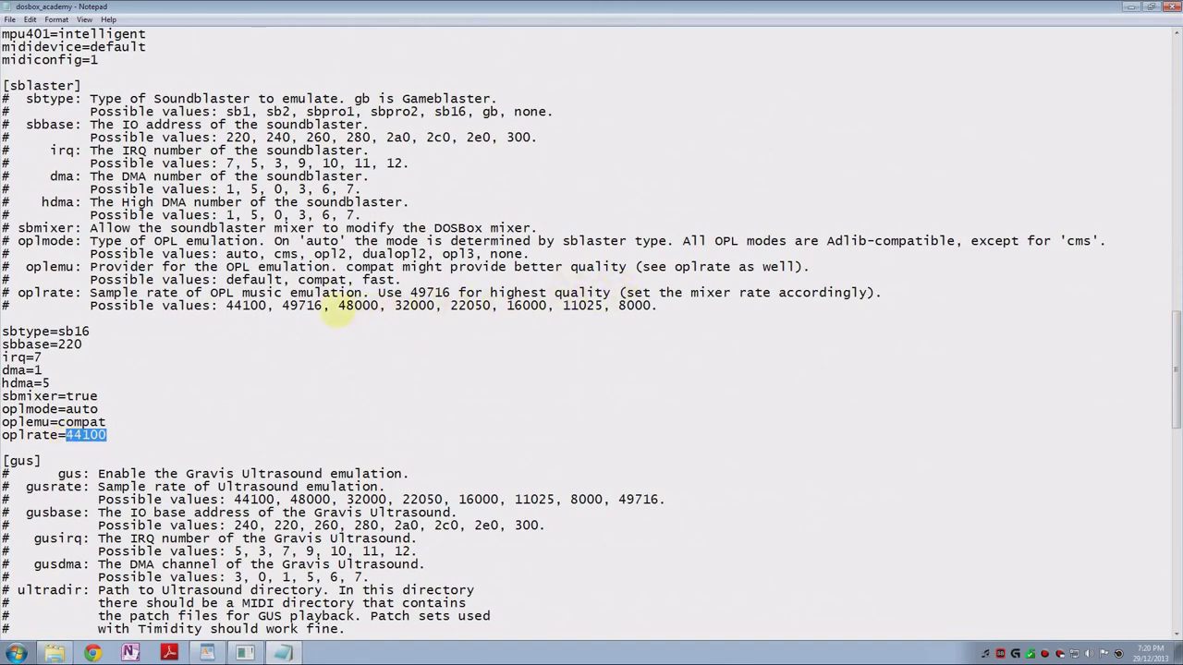
text(49716)
Set both pcrate and tandyrate in the [speaker] section to 49716.
scroll(309, 308, down, 12)
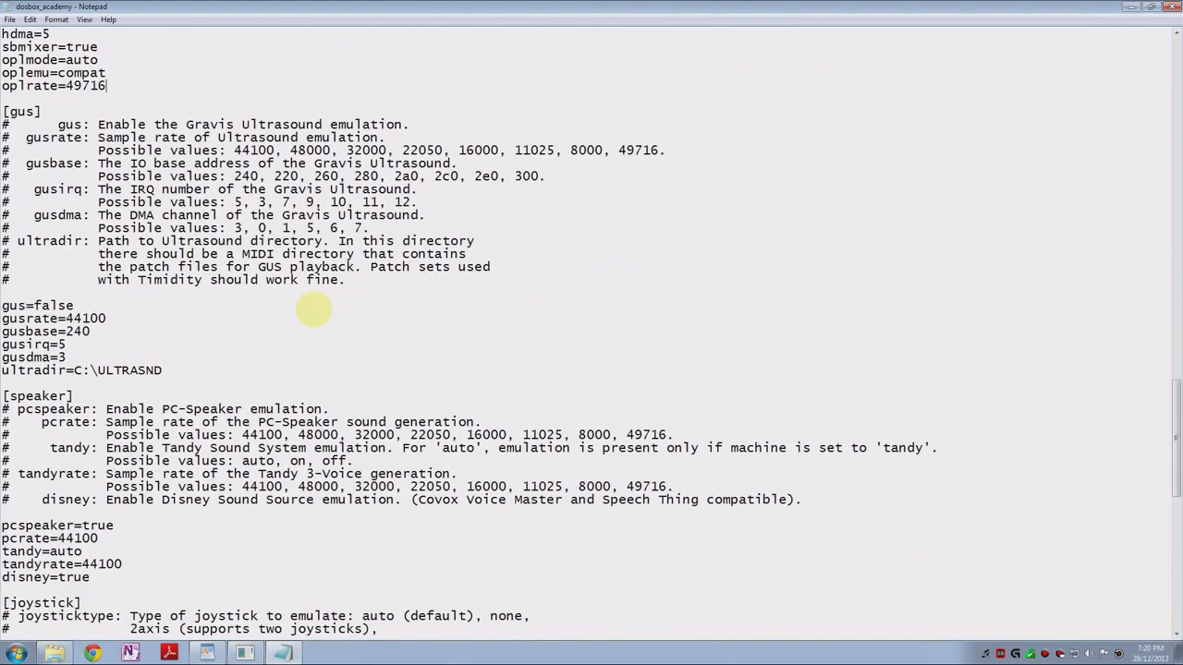
click(97, 421)
key(shift+Left)
key(shift+Left)
key(shift+Left)
key(shift+Left)
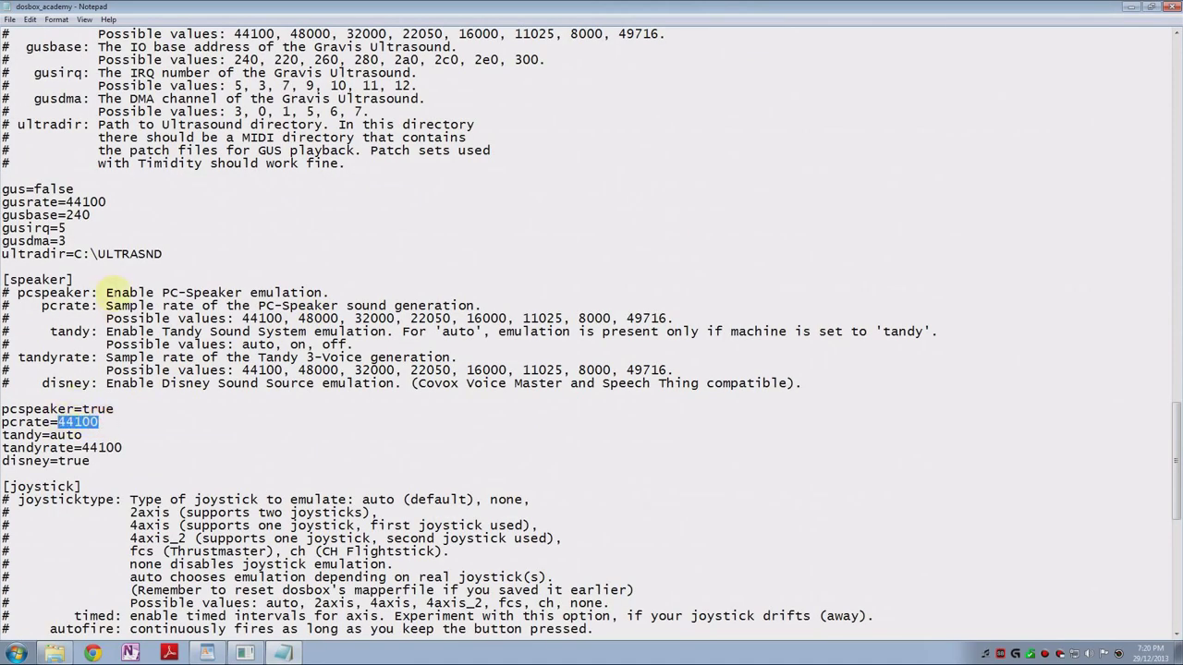
text(49716)
drag(122, 448, 82, 448)
text(4)
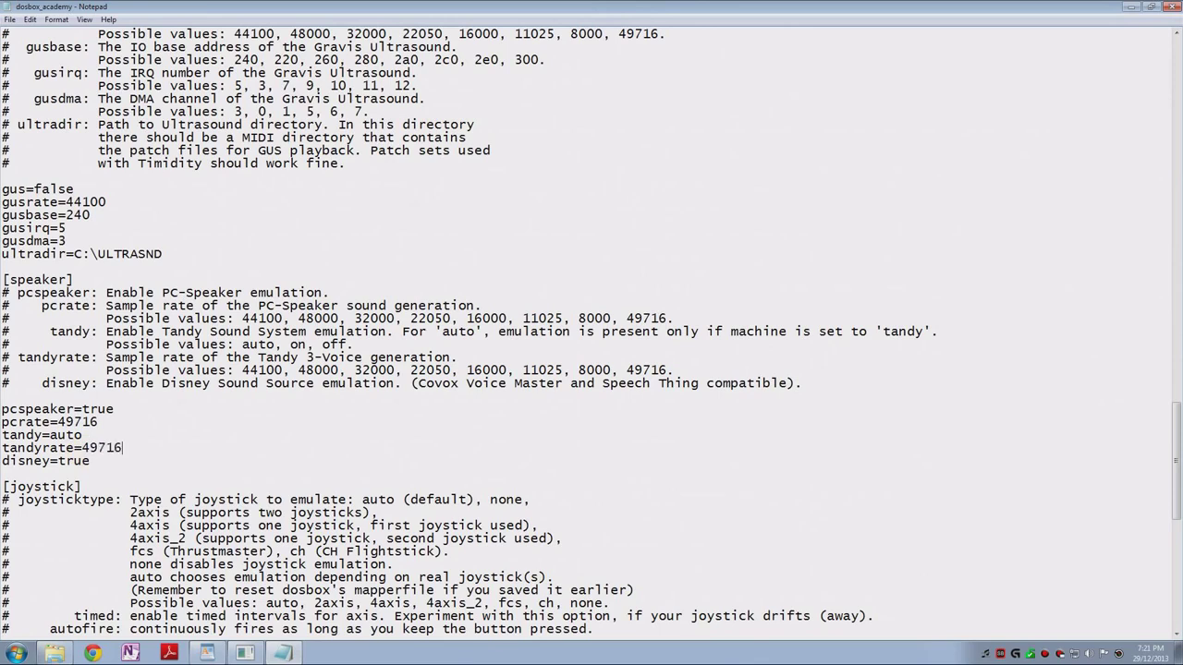
Save the dosbox_academy configuration file and close it.
click(9, 18)
click(28, 60)
click(1172, 6)
Strike through item 4, "Configure DOSBox (MIDICONFIG ID=1)", in the WordPad checklist.
click(1108, 371)
drag(1108, 371, 725, 362)
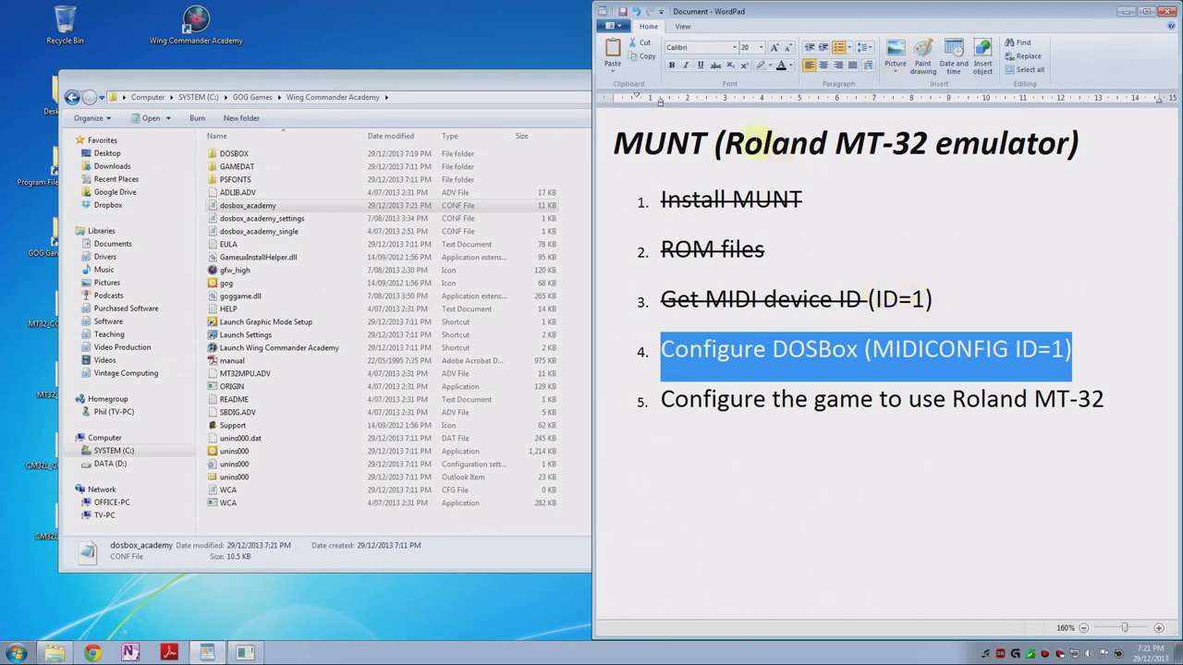
click(716, 65)
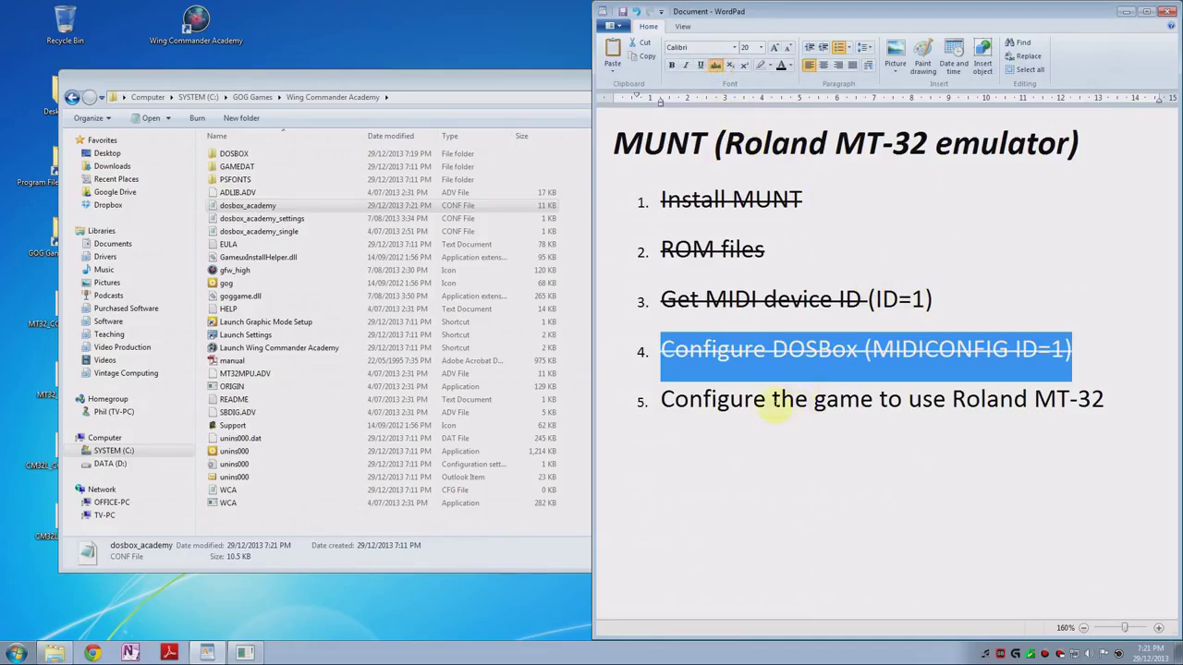
click(775, 400)
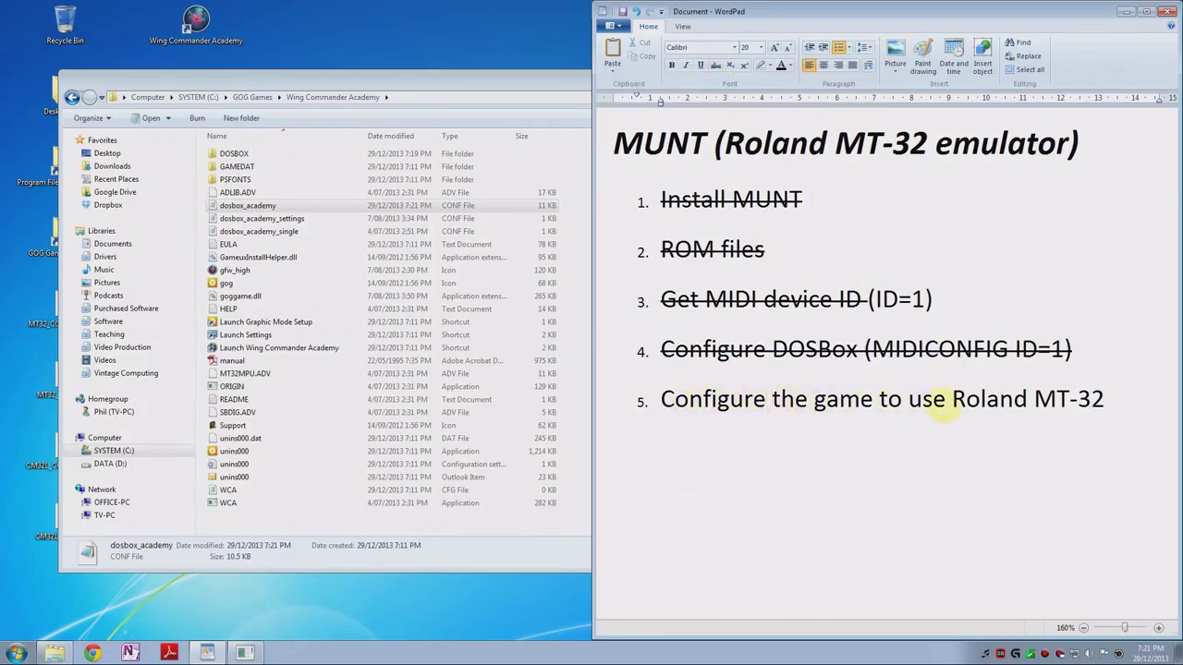
Close the game folder window and launch the Wing Commander Academy Settings program from the GOG.com program group.
double_click(314, 79)
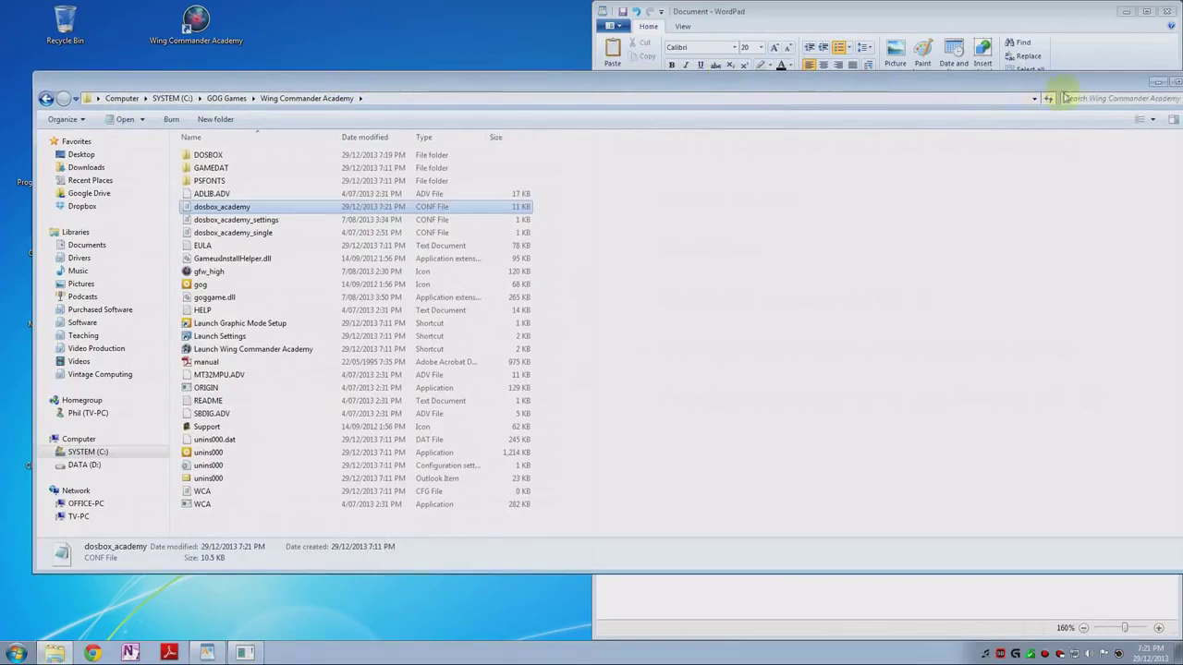
click(1176, 83)
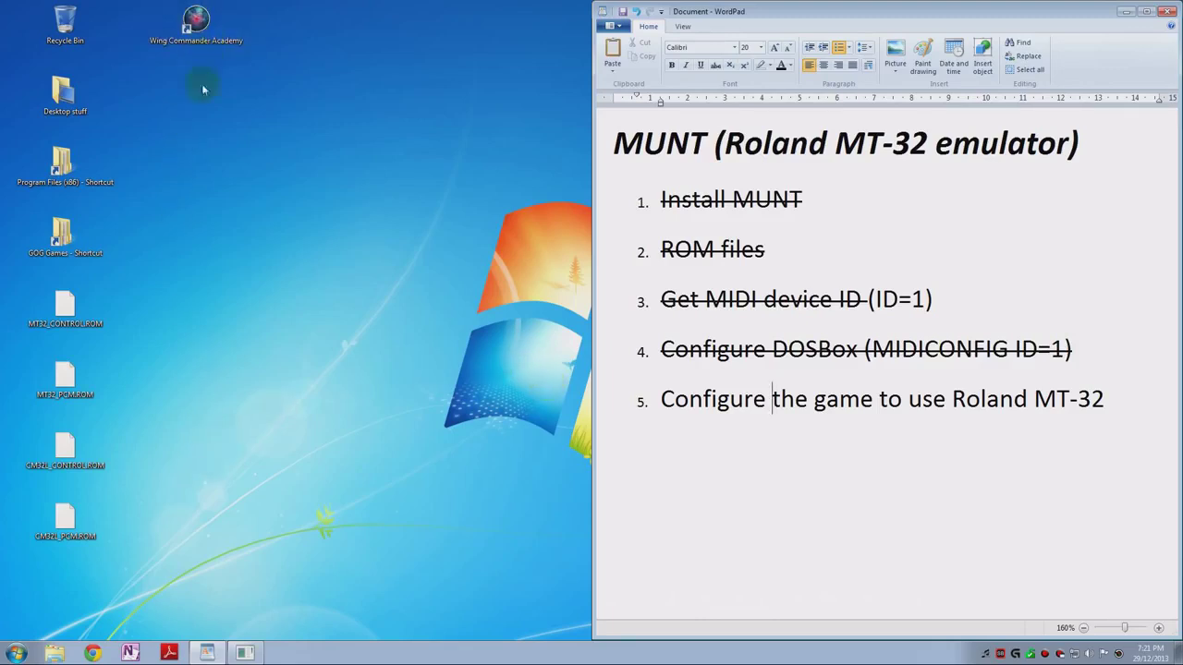
click(17, 653)
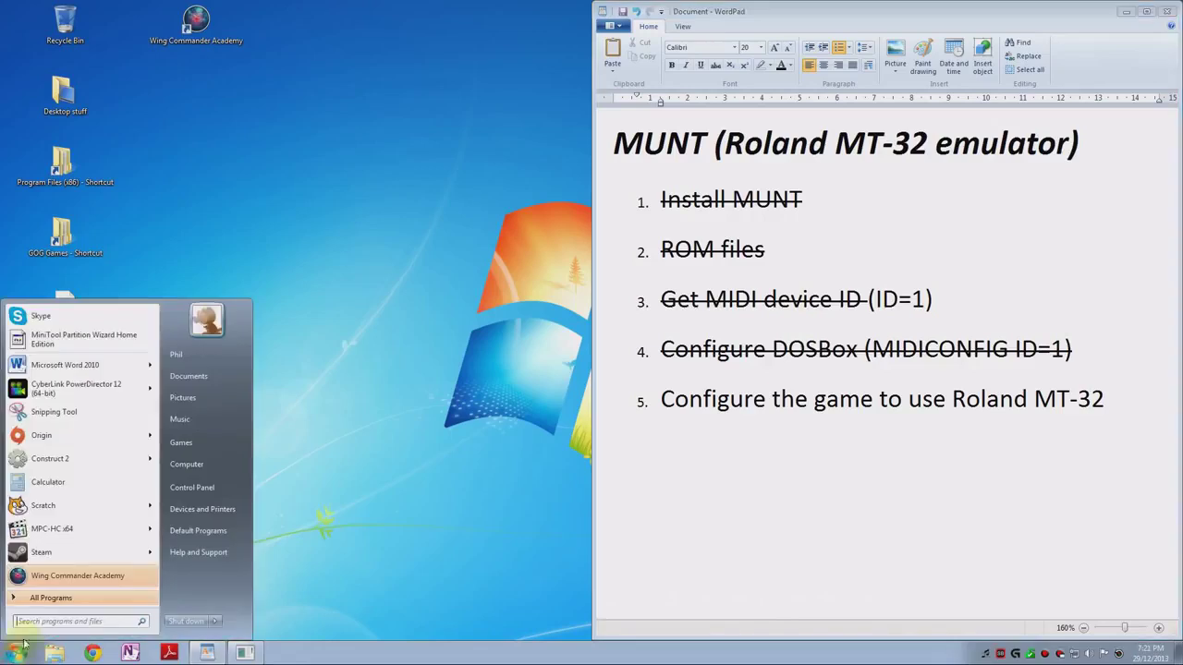
click(53, 596)
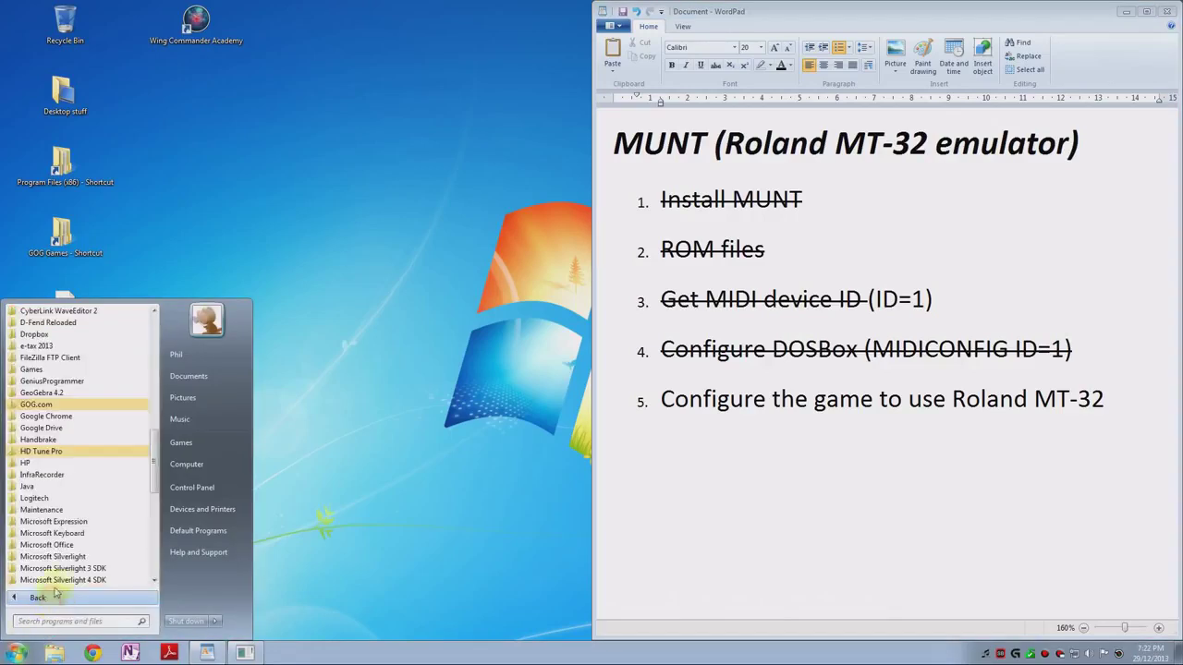
click(37, 404)
click(75, 465)
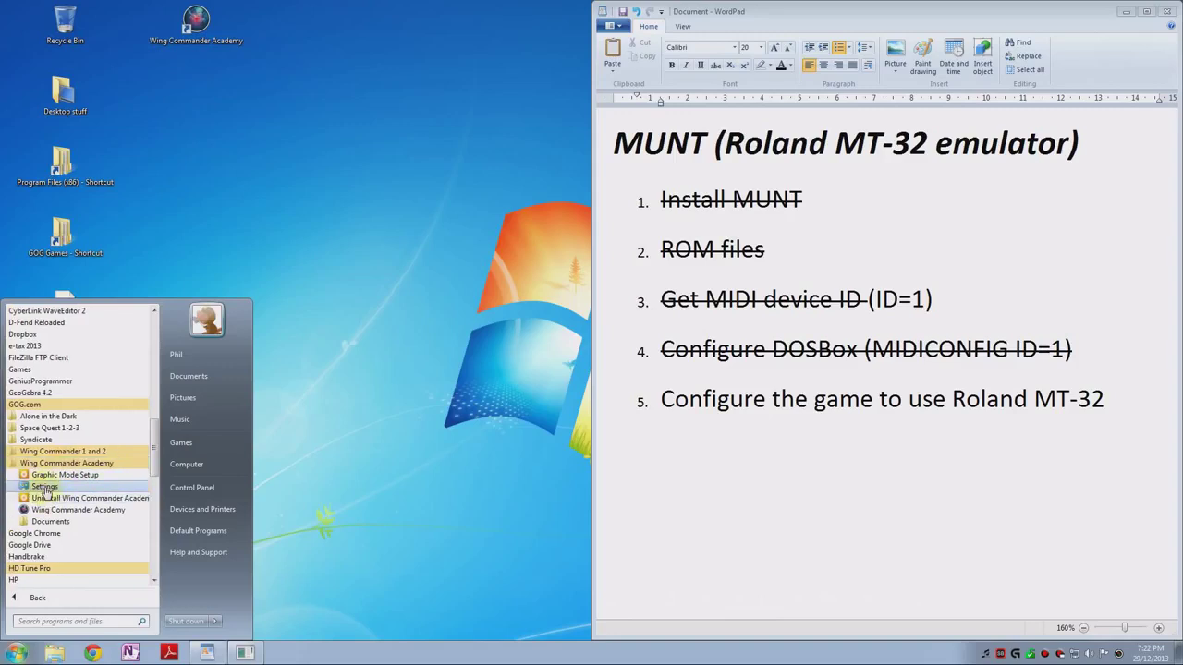
click(44, 488)
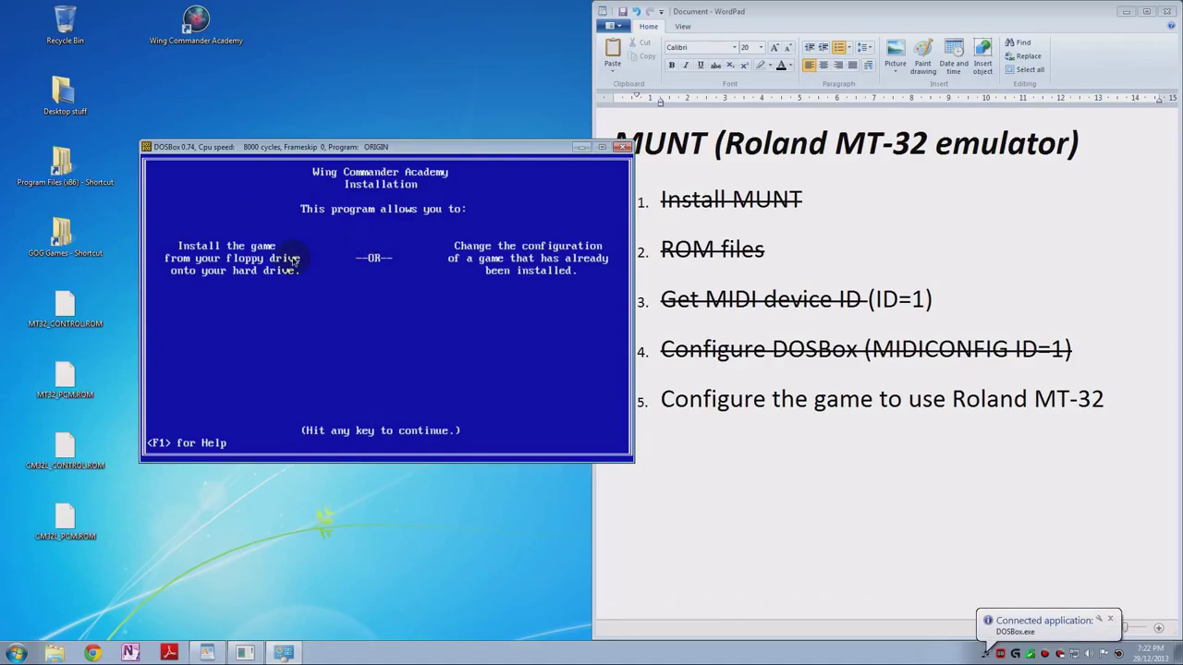
Choose to change the hardware configuration and select "Sound Blaster AND Roland/LAPC-1" as the sound system.
key(Return)
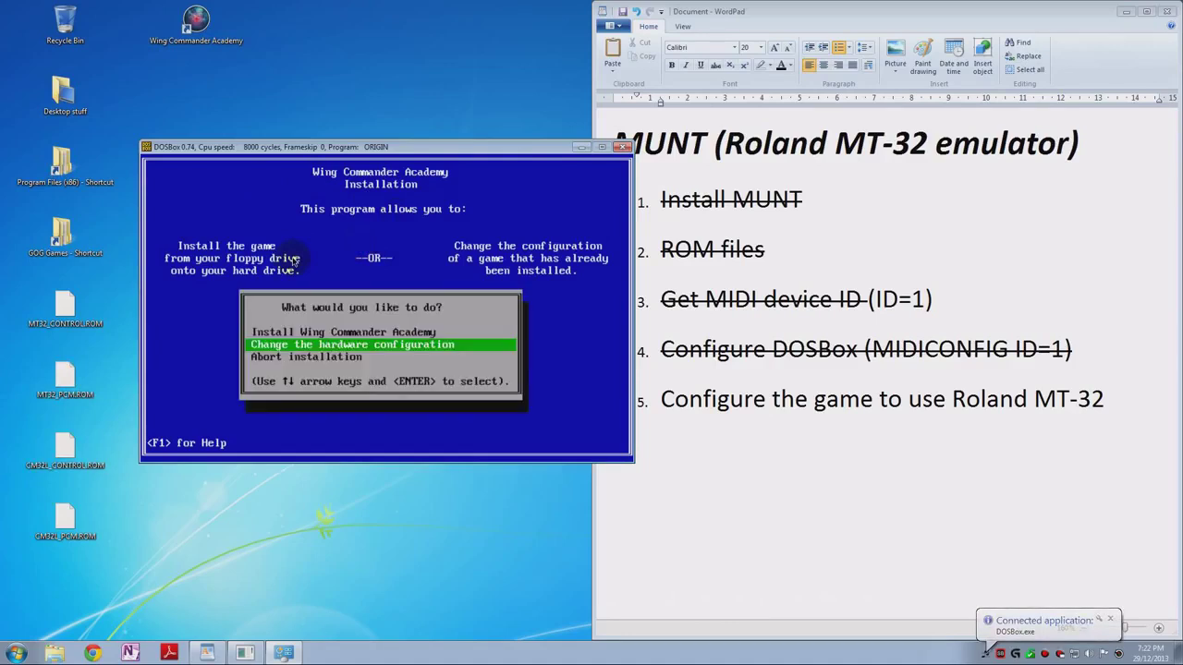
key(Return)
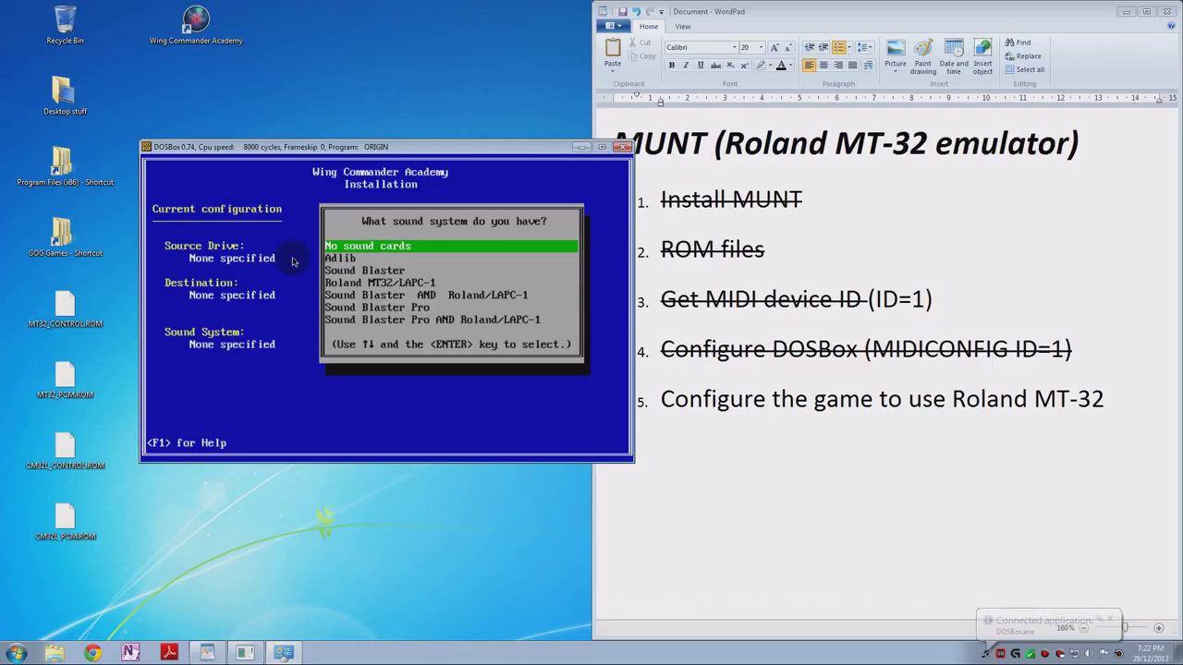
key(Down)
key(Down)
key(Down)
key(Down)
key(Down)
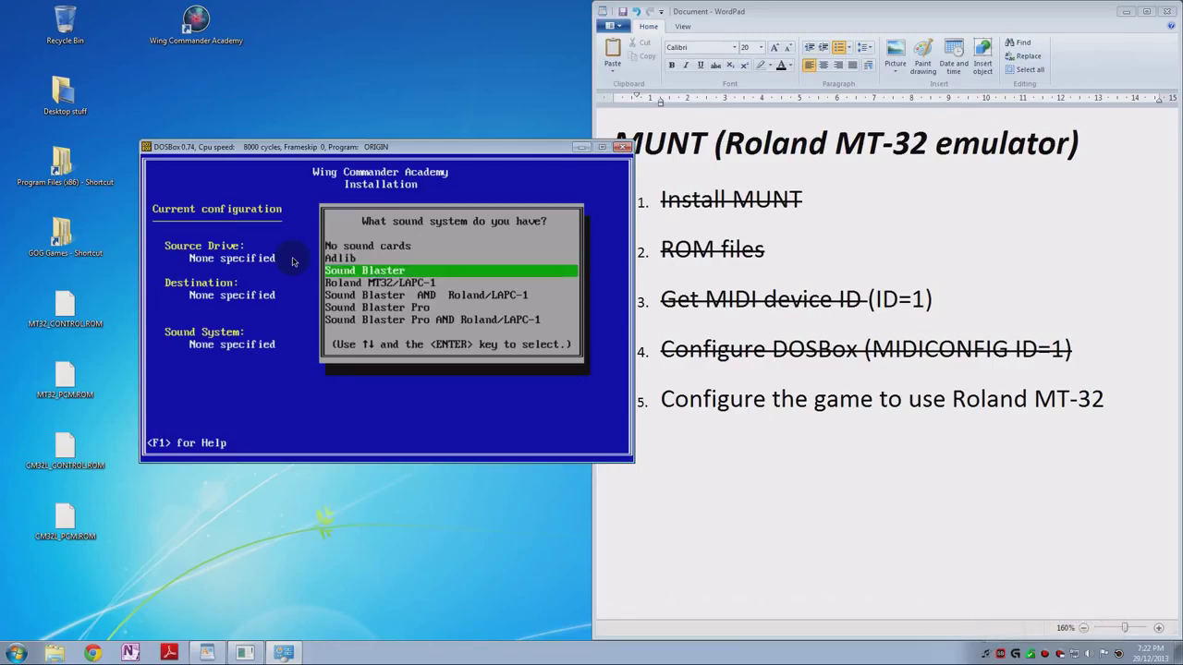
key(Up)
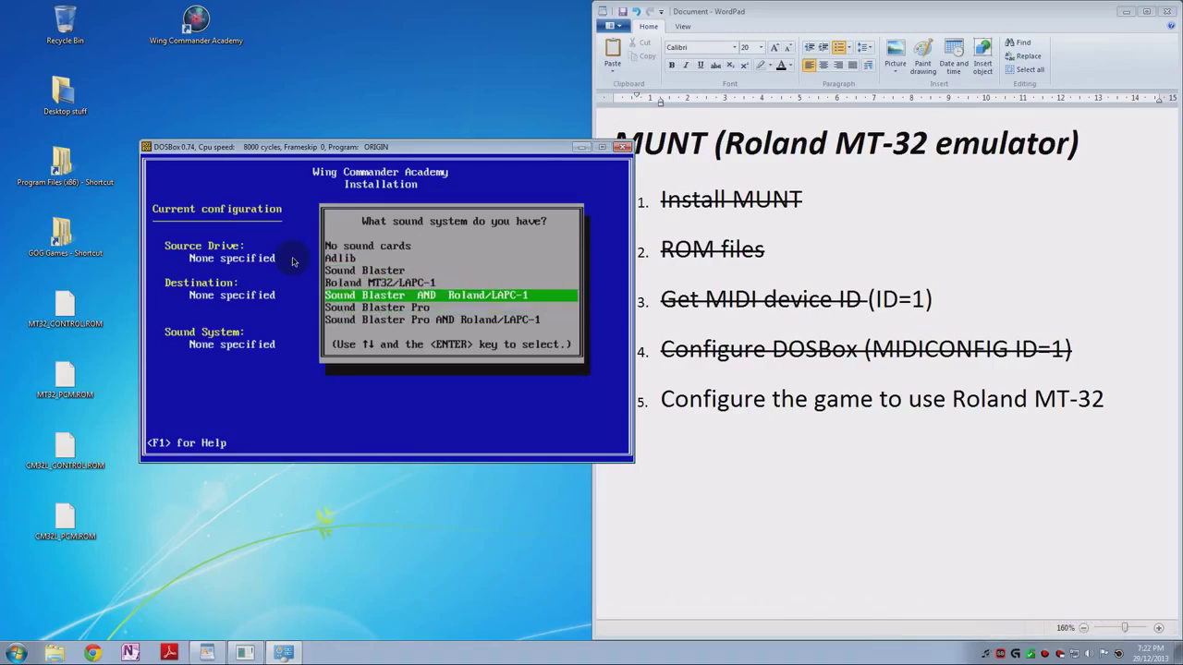
key(Return)
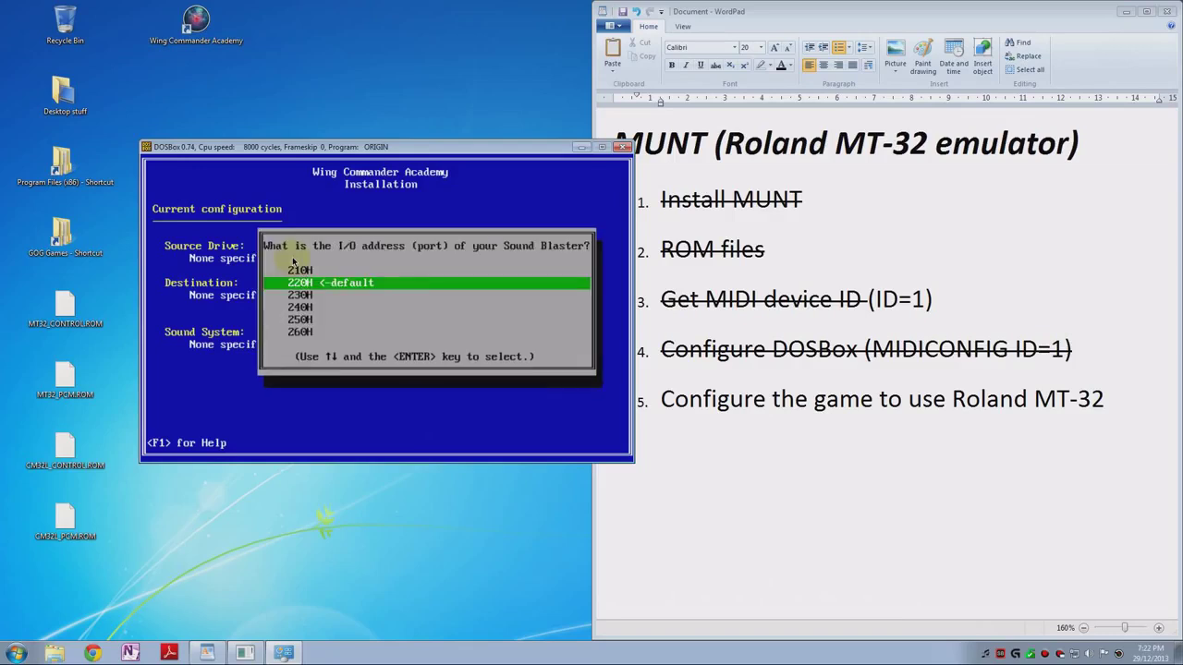
Accept Sound Blaster port 220H and IRQ 7, confirm the configuration as satisfactory, and exit the setup program.
key(Return)
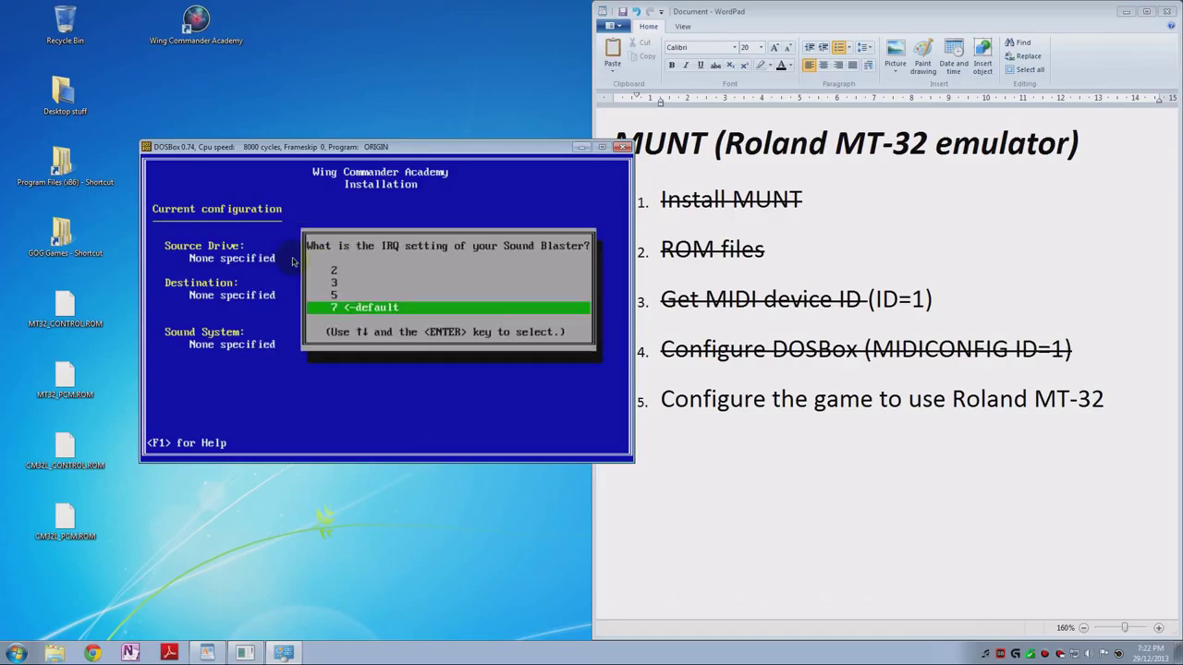
key(Return)
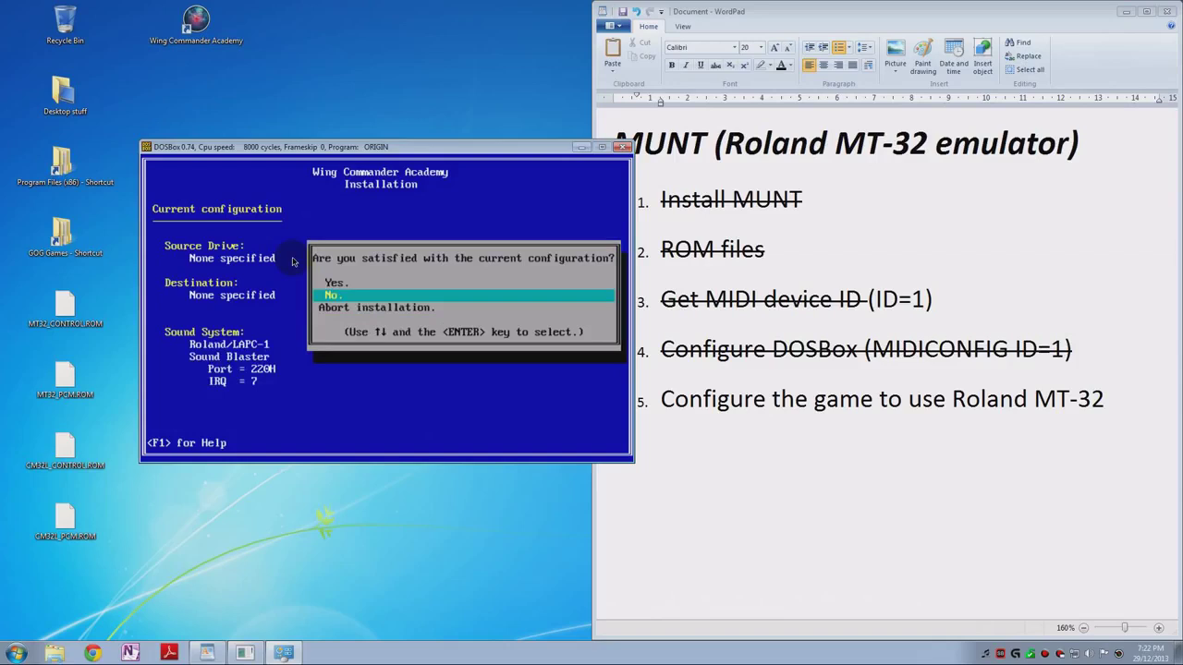
key(Up)
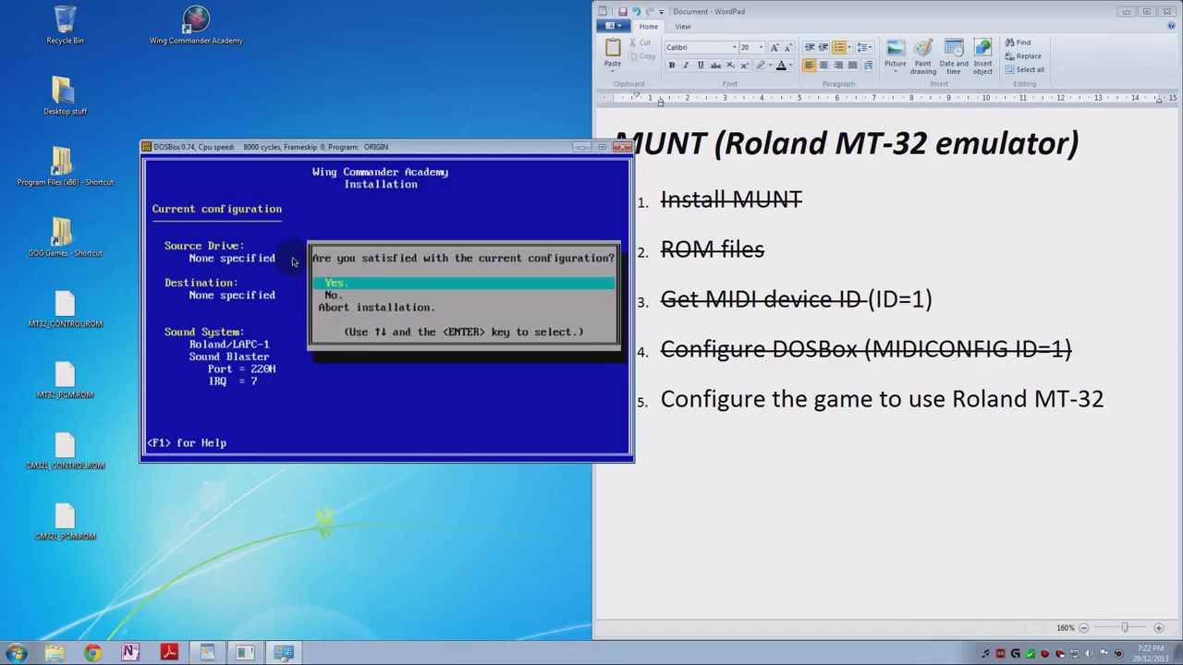
key(Return)
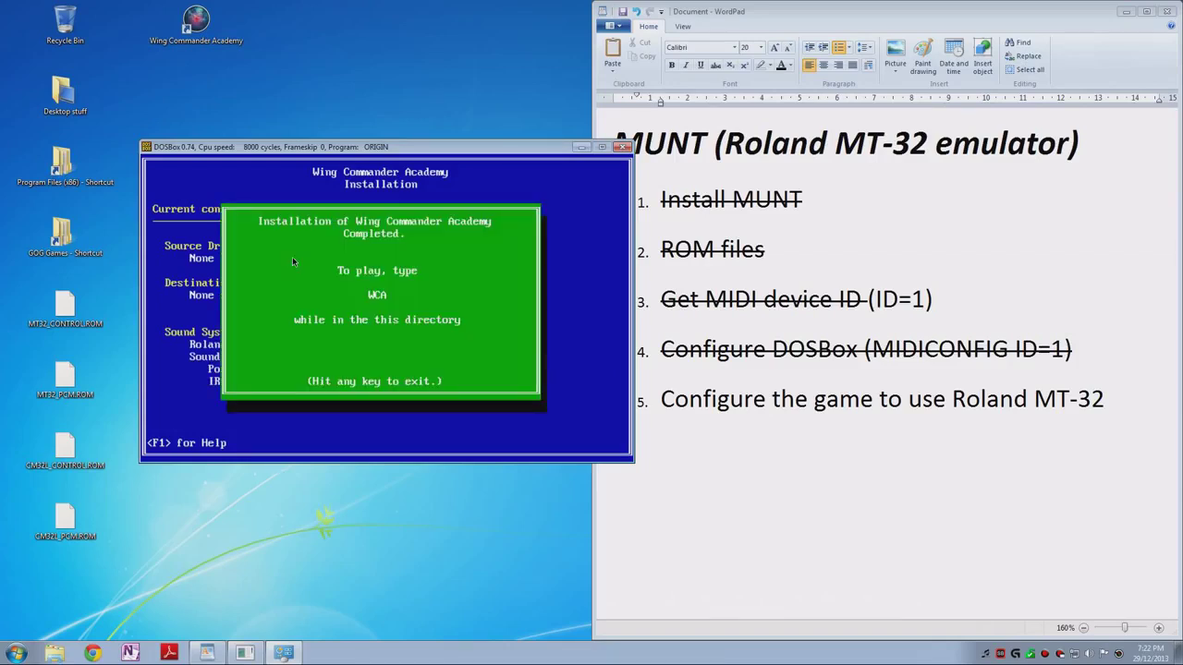
click(293, 262)
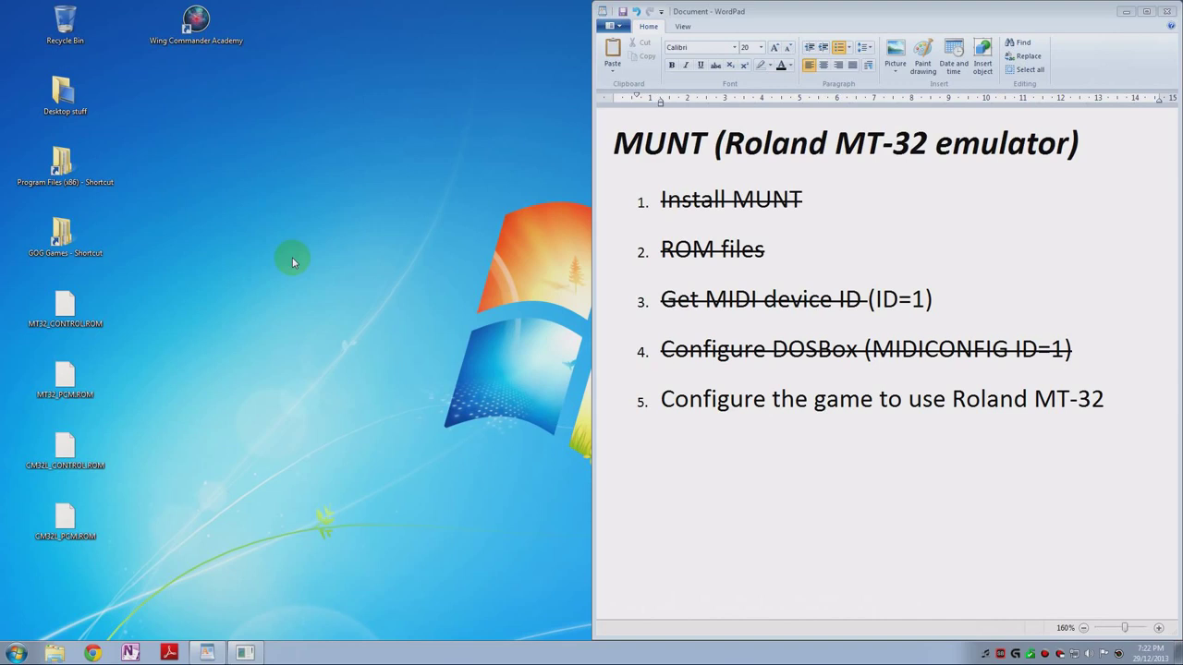
Open the dosbox_academy configuration file from the Wing Commander Academy folder inside GOG Games.
click(58, 109)
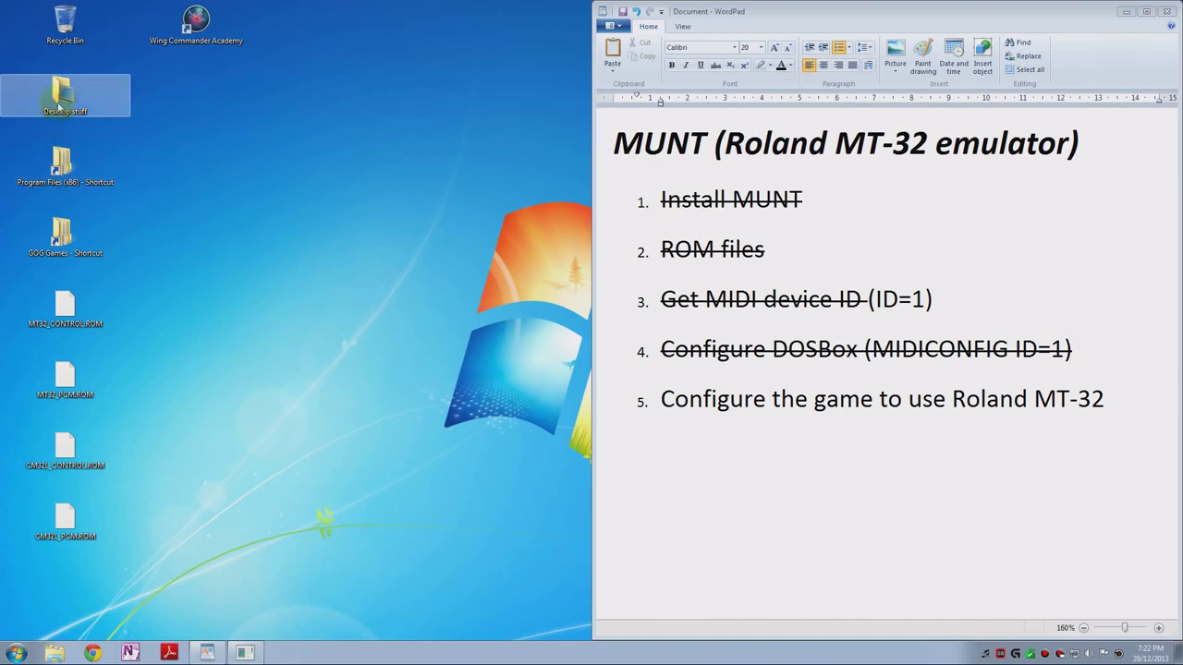
double_click(63, 236)
double_click(211, 220)
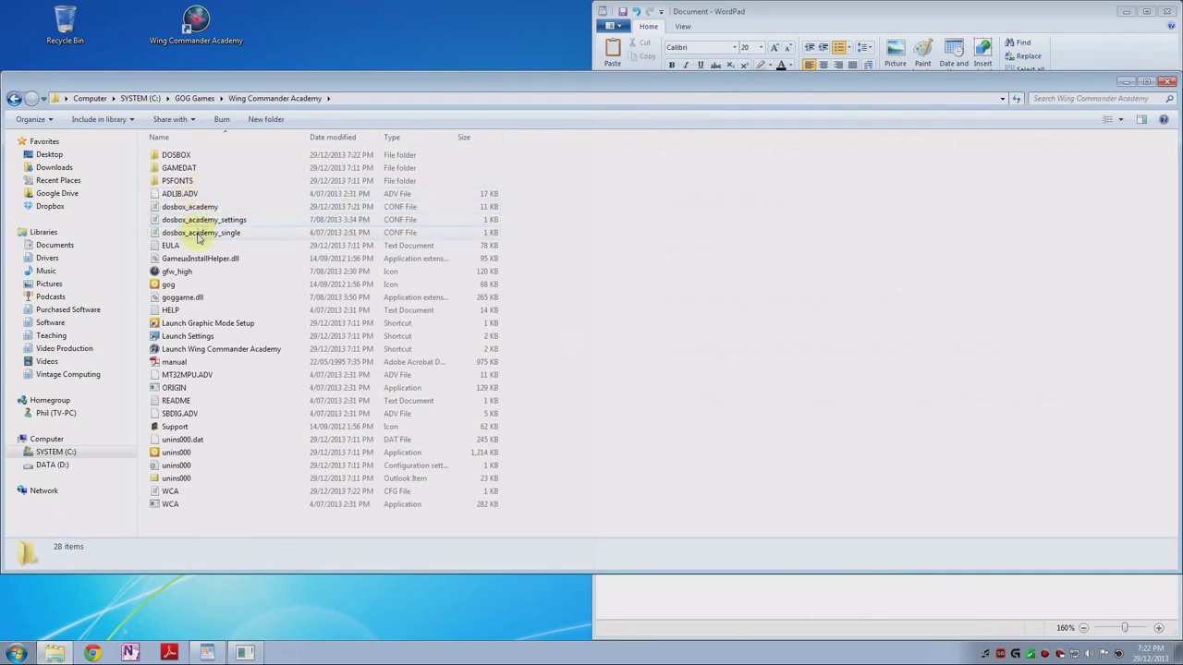
double_click(190, 207)
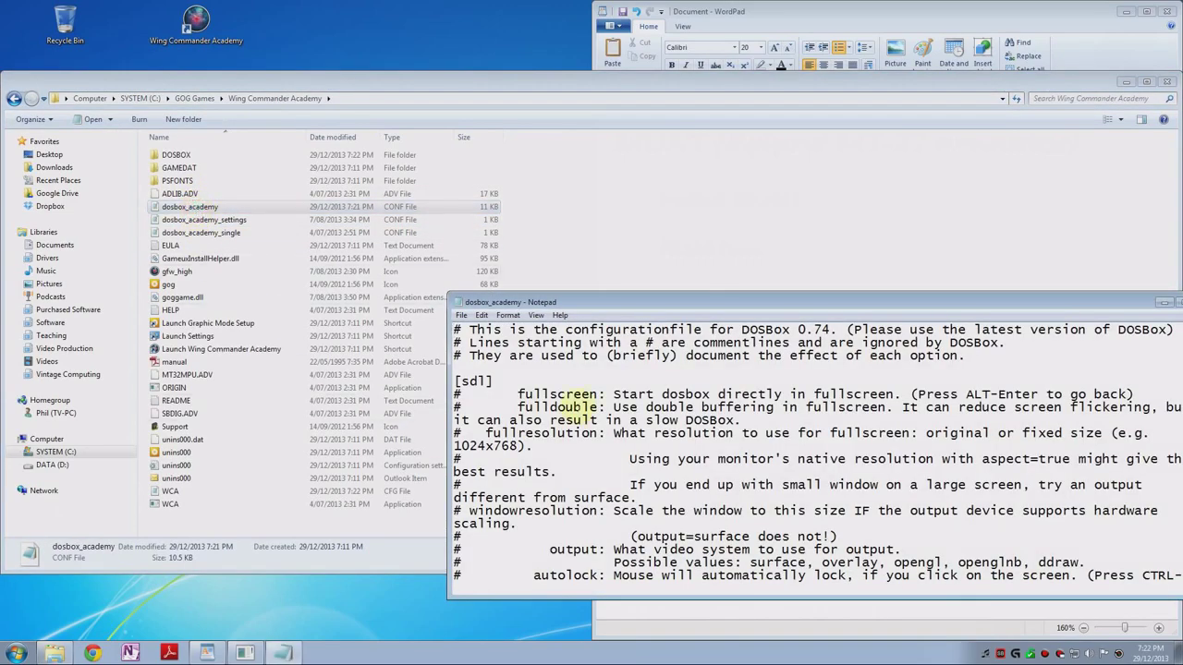
Check the Sound Blaster base address and IRQ in the [sblaster] section, then close the file and the game folder.
scroll(583, 296, down, 9)
drag(584, 302, 271, 108)
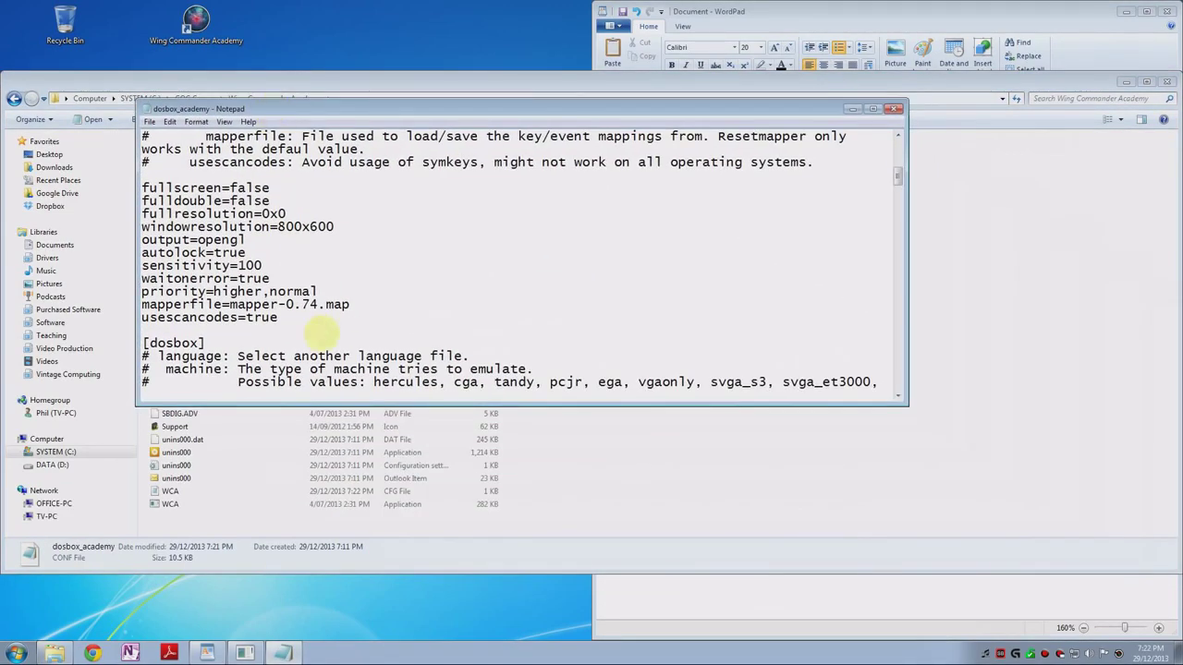
click(321, 412)
key(alt+Tab)
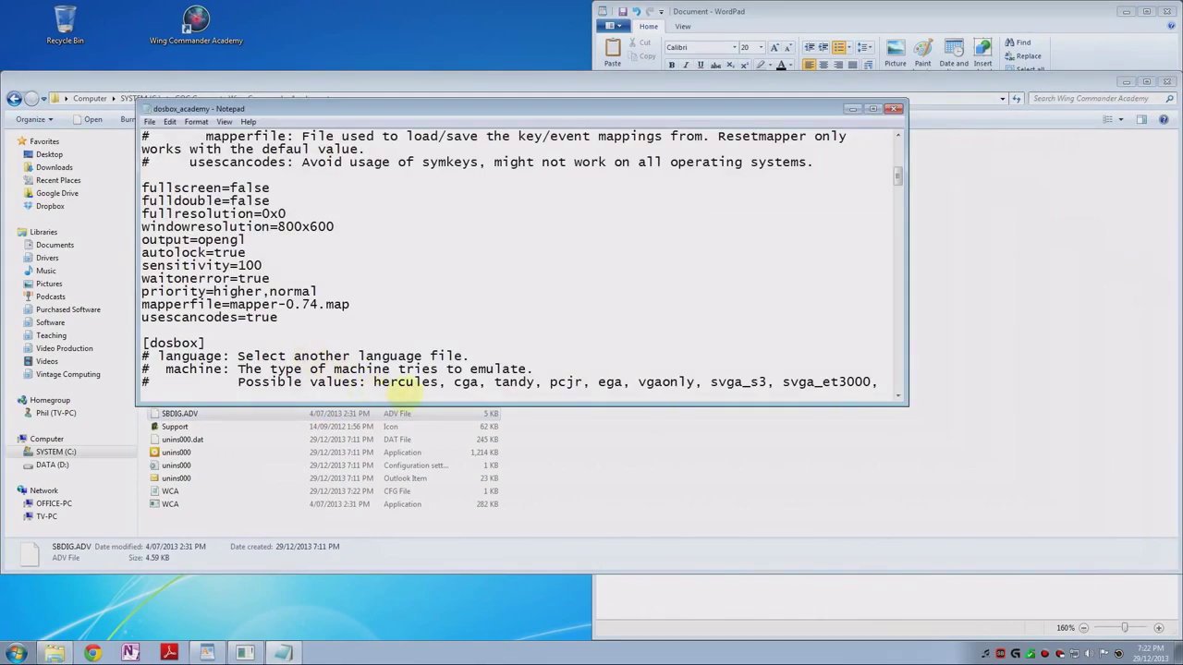
drag(411, 405, 381, 631)
click(347, 471)
scroll(347, 471, down, 3)
scroll(342, 471, down, 20)
scroll(342, 471, down, 6)
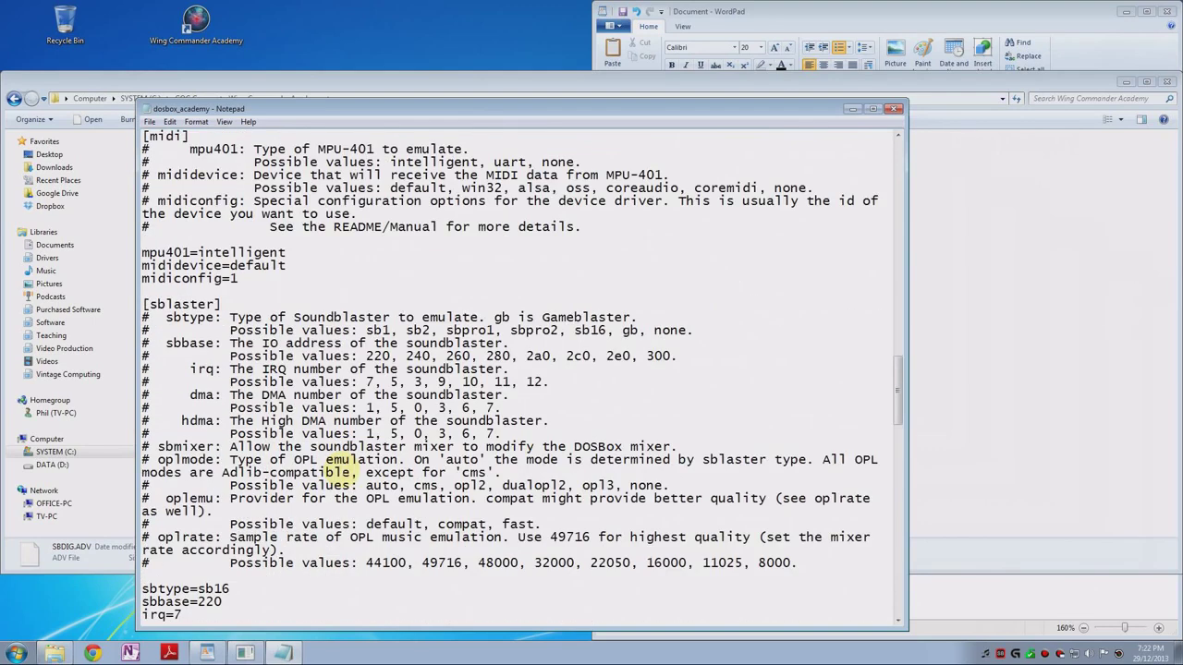
scroll(340, 466, down, 3)
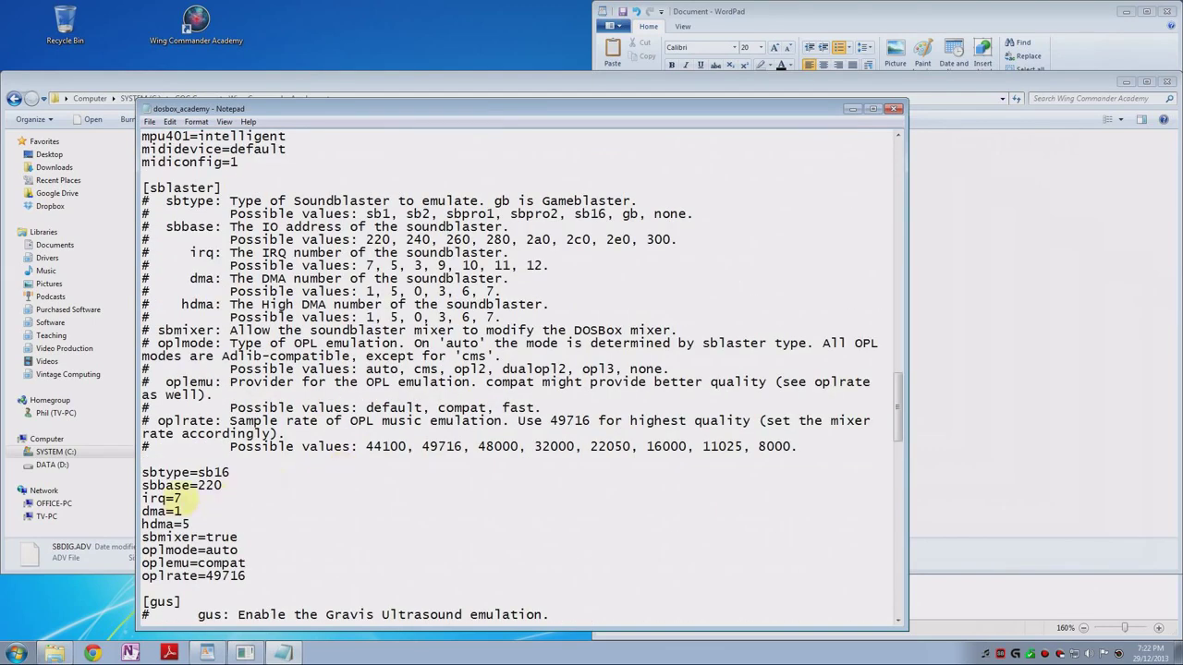
click(893, 108)
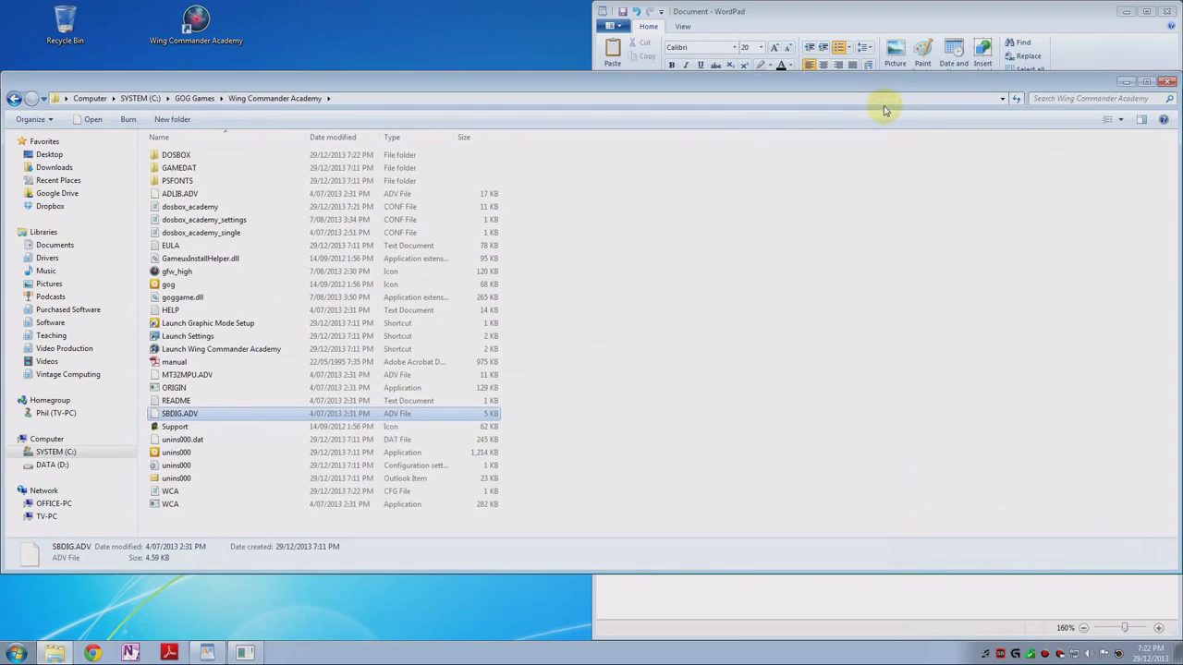
click(1167, 81)
Strike through item 5, "Configure the game to use Roland MT-32", in the WordPad checklist and minimize the document.
drag(1114, 405, 687, 417)
click(715, 64)
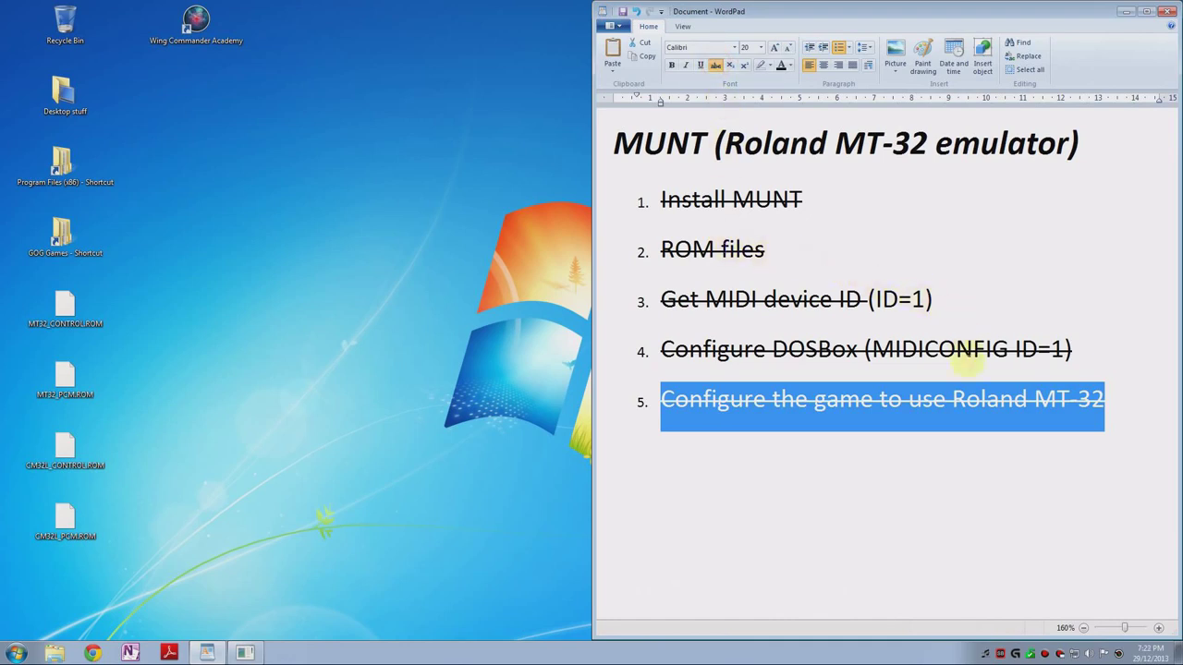
drag(950, 299, 652, 195)
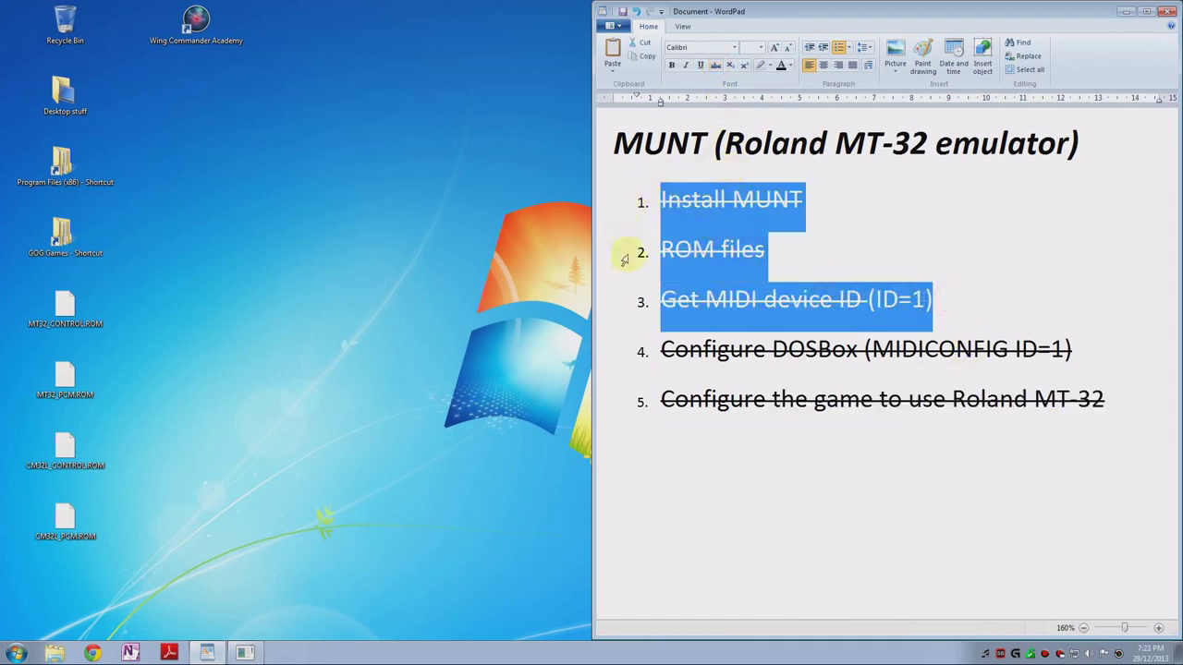
drag(663, 351, 1103, 403)
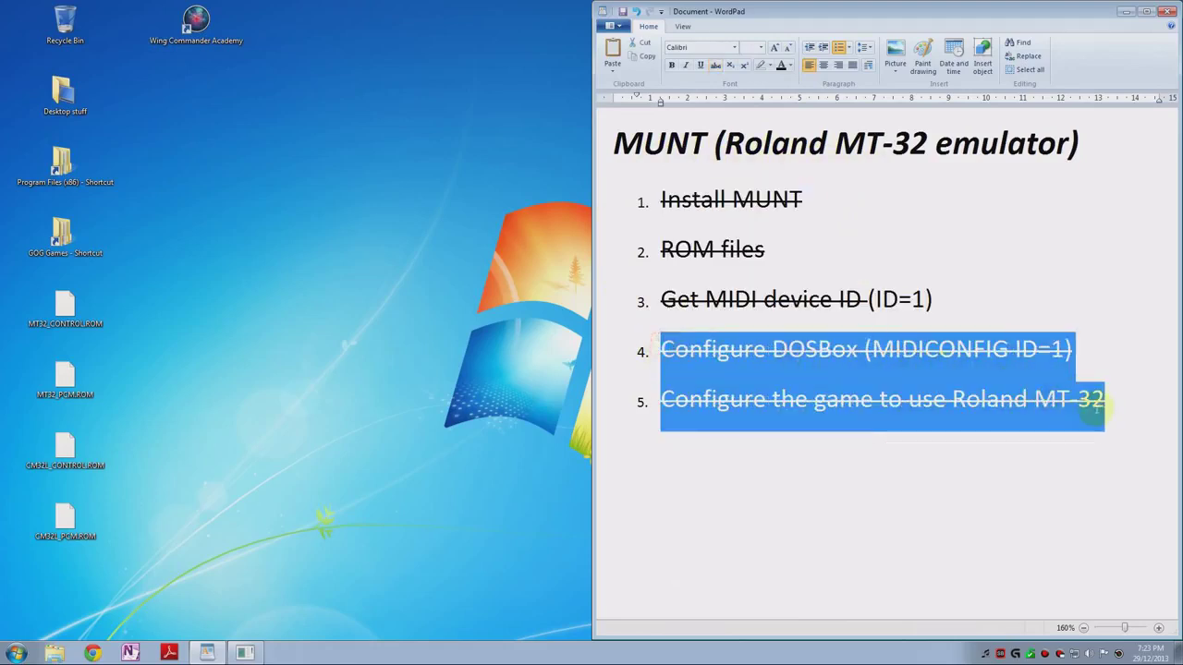
click(1126, 14)
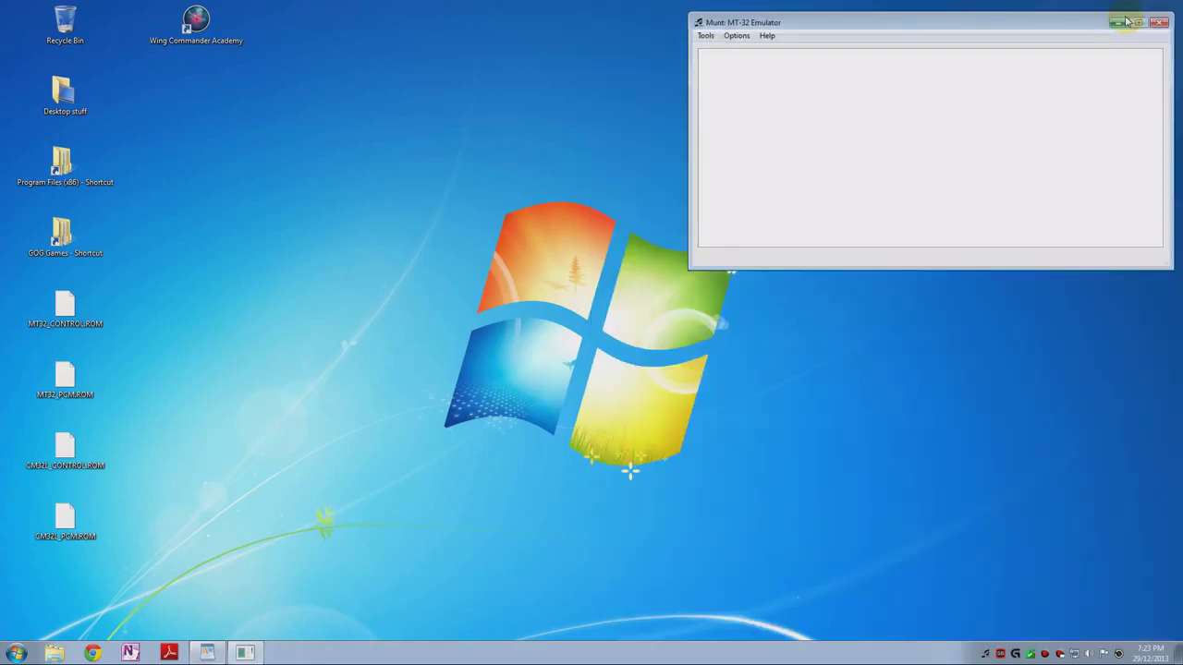
Open the Windows Volume Mixer, raise the Munt: MT-32 Emulator volume to maximum, and place the mixer clear below the Munt window.
click(1088, 655)
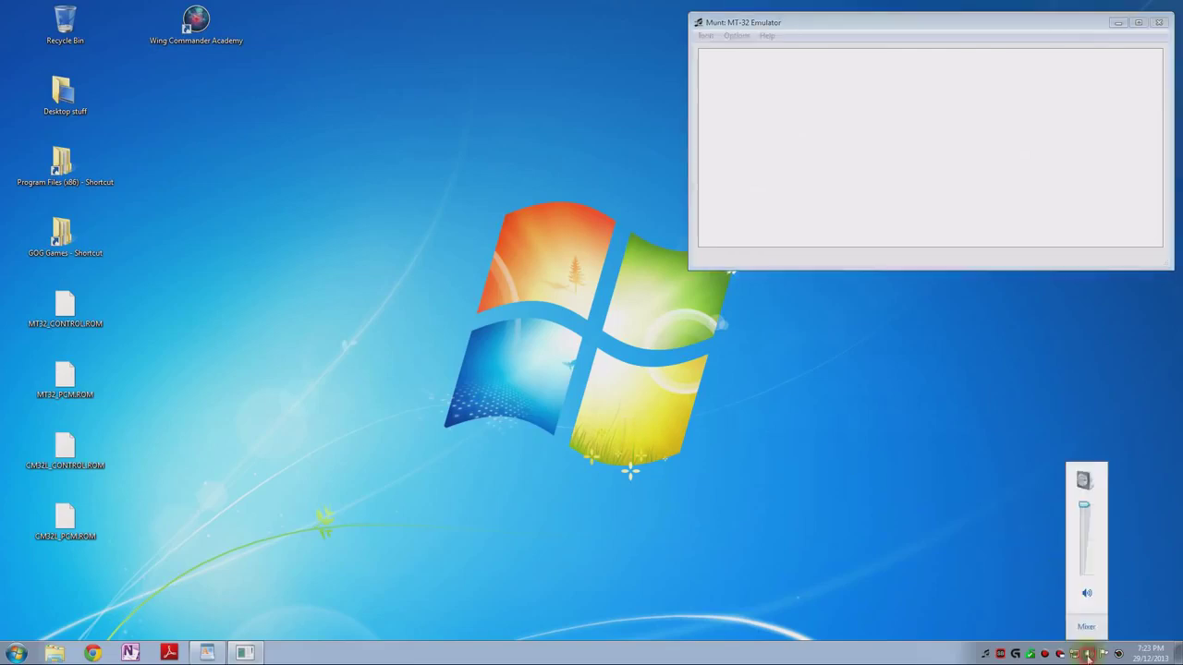
click(1086, 626)
drag(1034, 440, 987, 435)
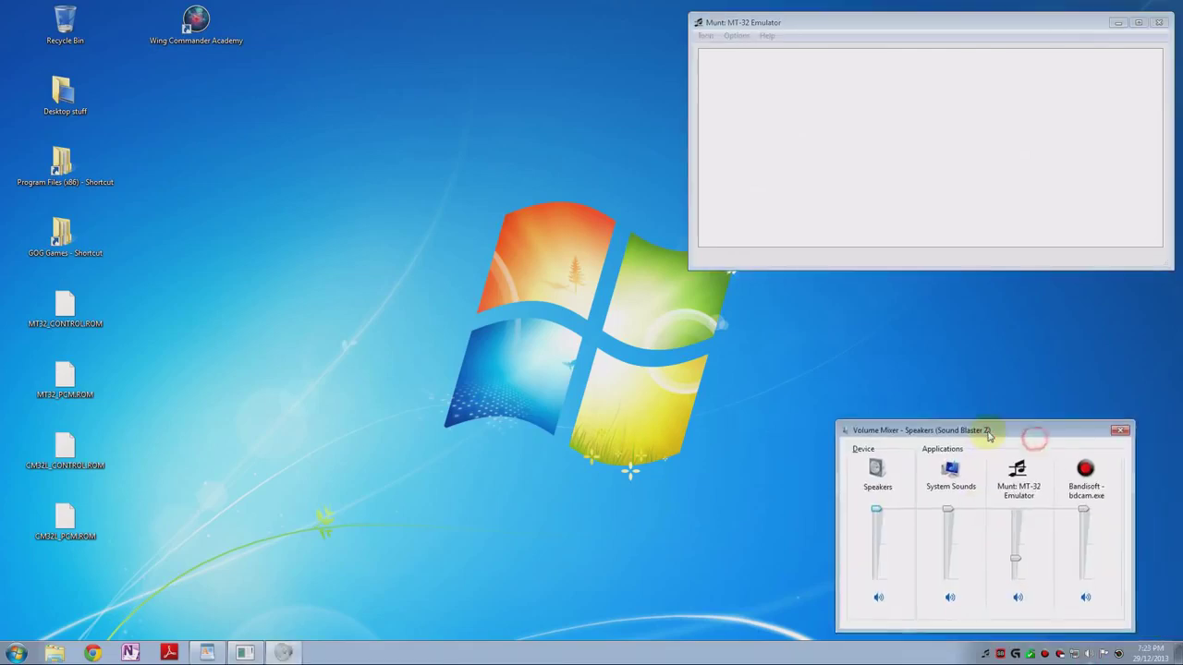
drag(1015, 558, 1014, 510)
drag(1027, 429, 1053, 432)
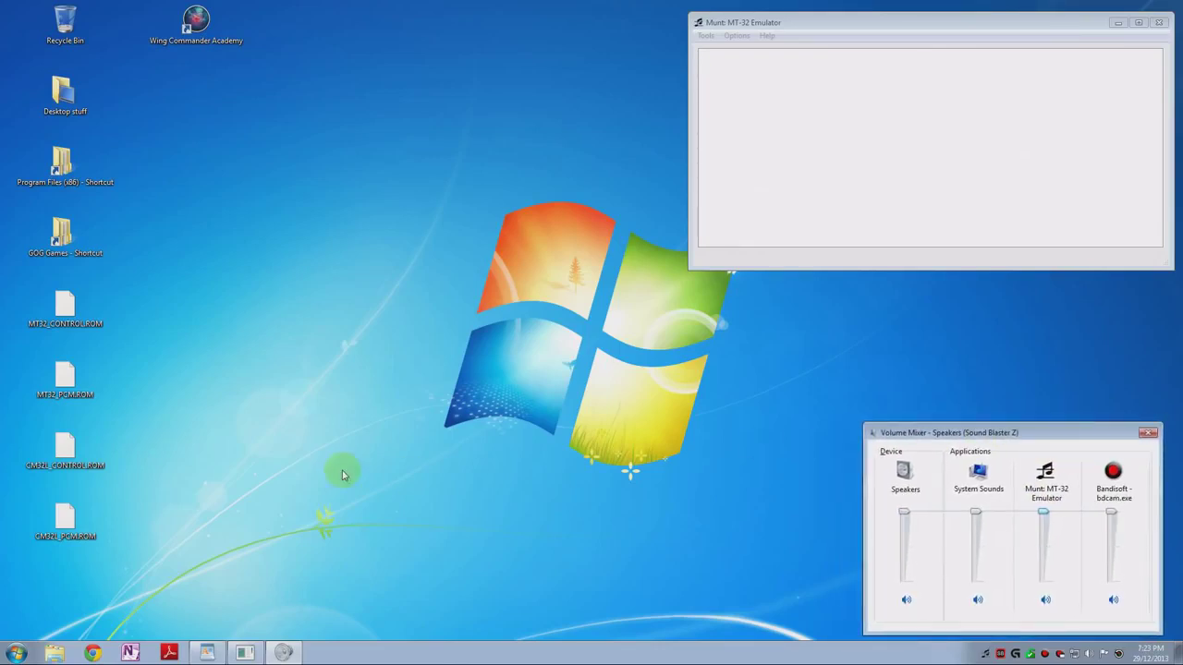
Launch Wing Commander Academy from the desktop and place its game window clear of the Munt and Volume Mixer windows.
double_click(199, 28)
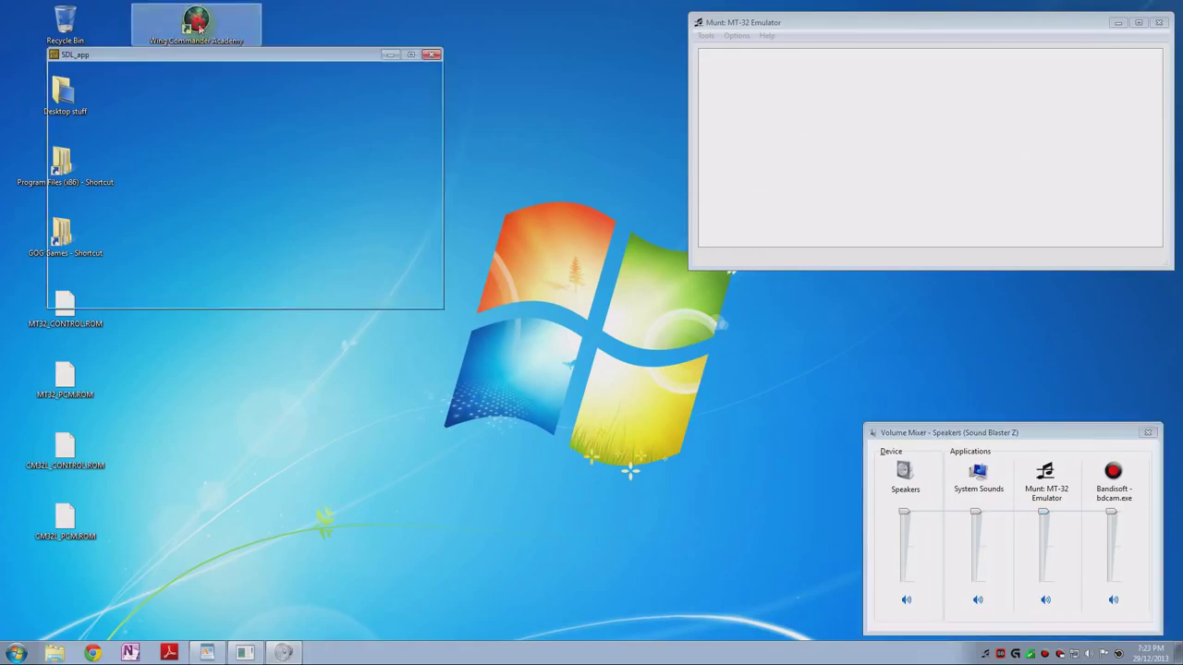
drag(297, 56, 395, 145)
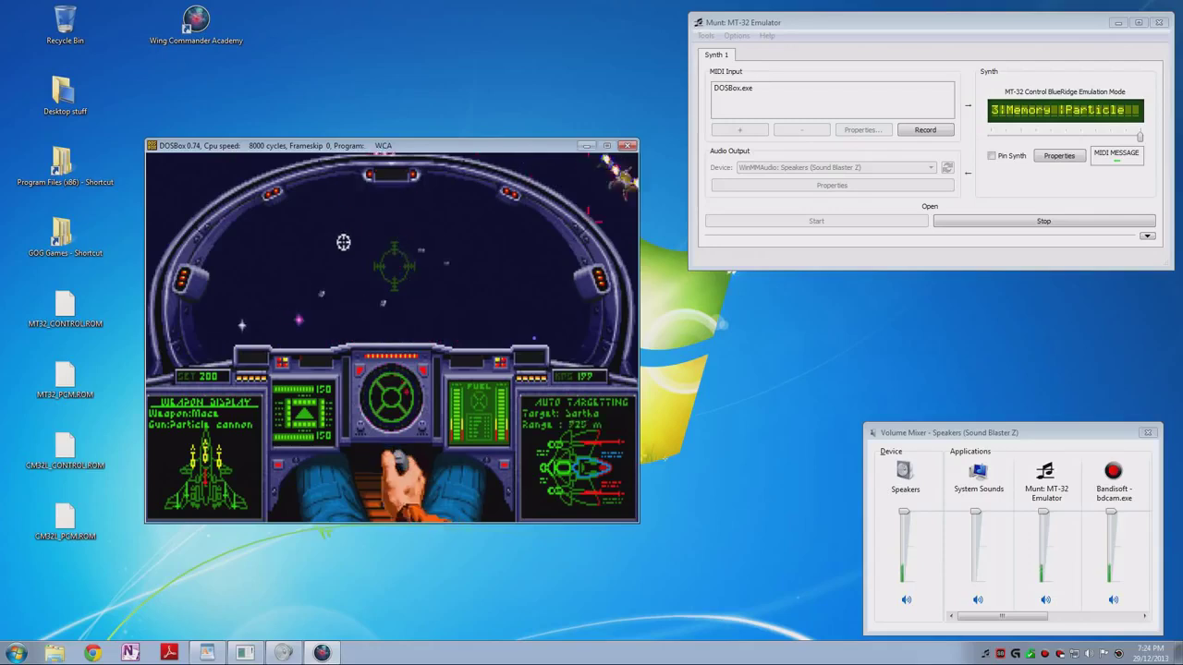
Fire the particle cannon at the enemy fighter to test the game's sound, and close DOSBox.
click(440, 285)
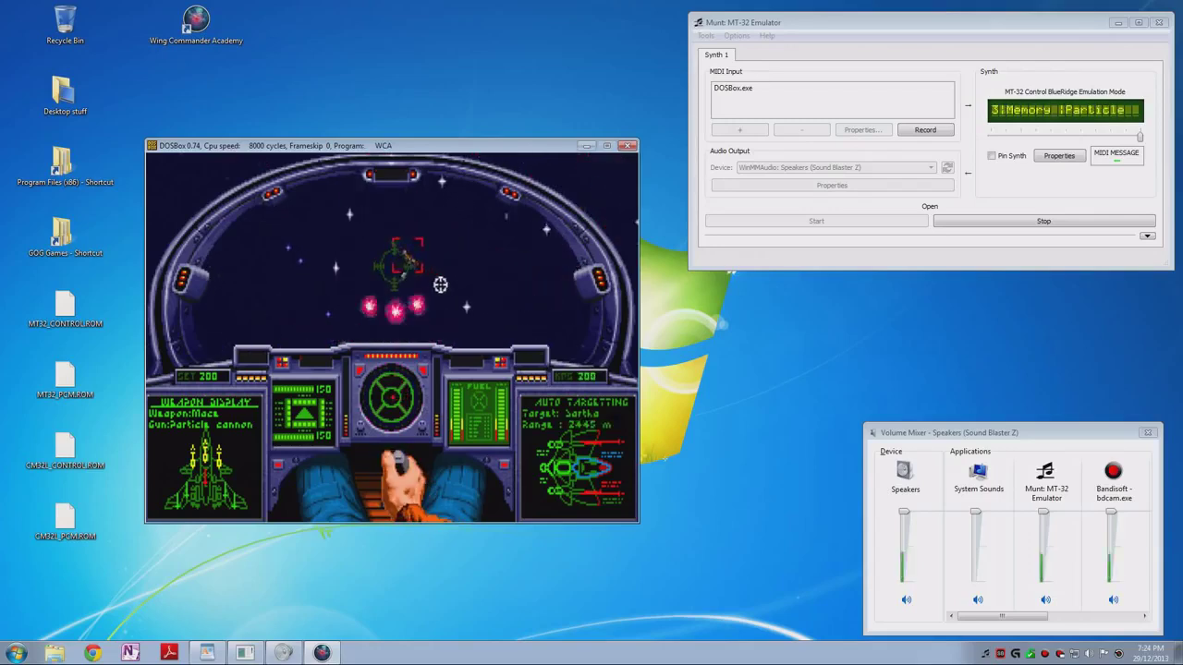
click(407, 294)
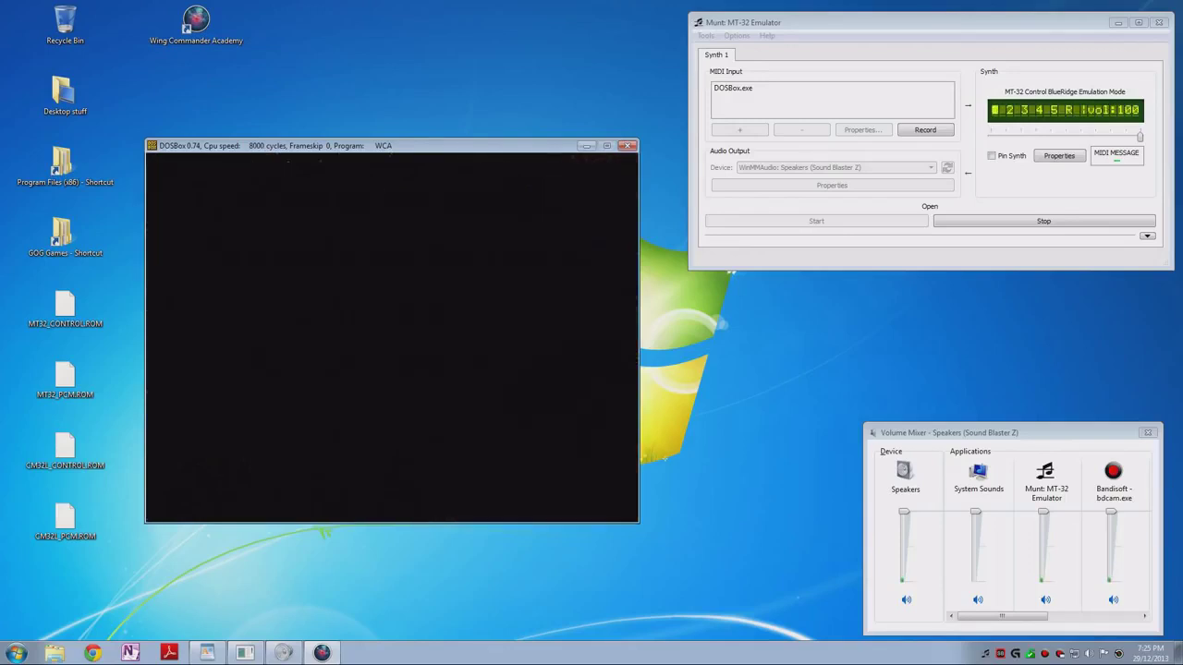
key(ctrl+F9)
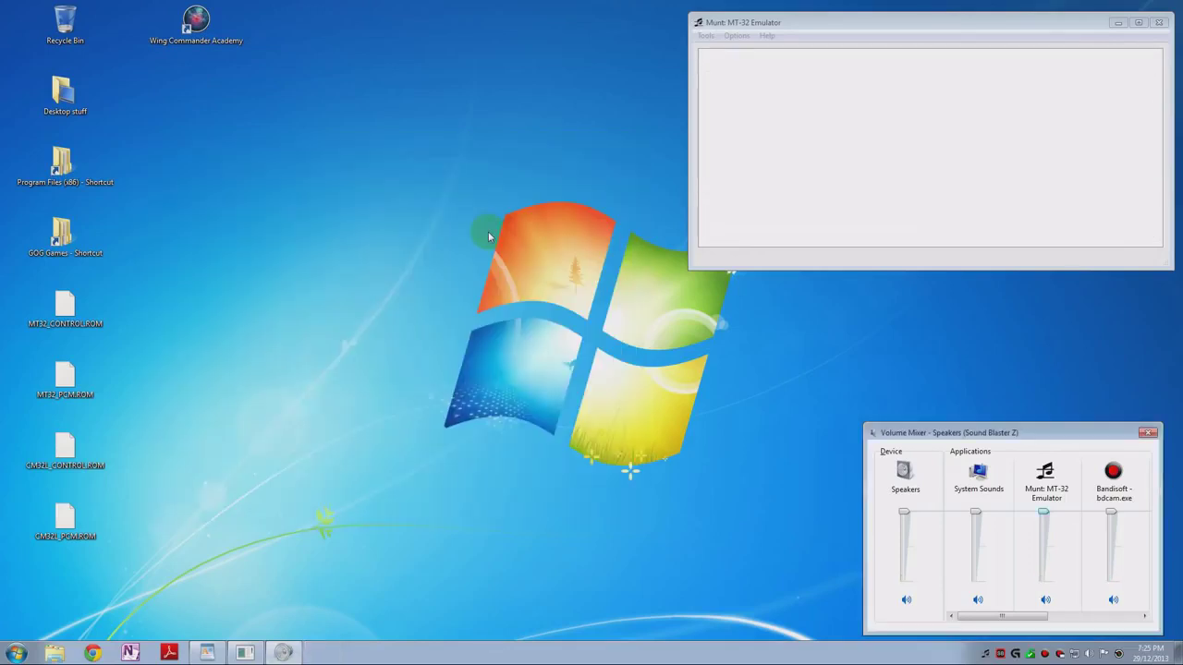